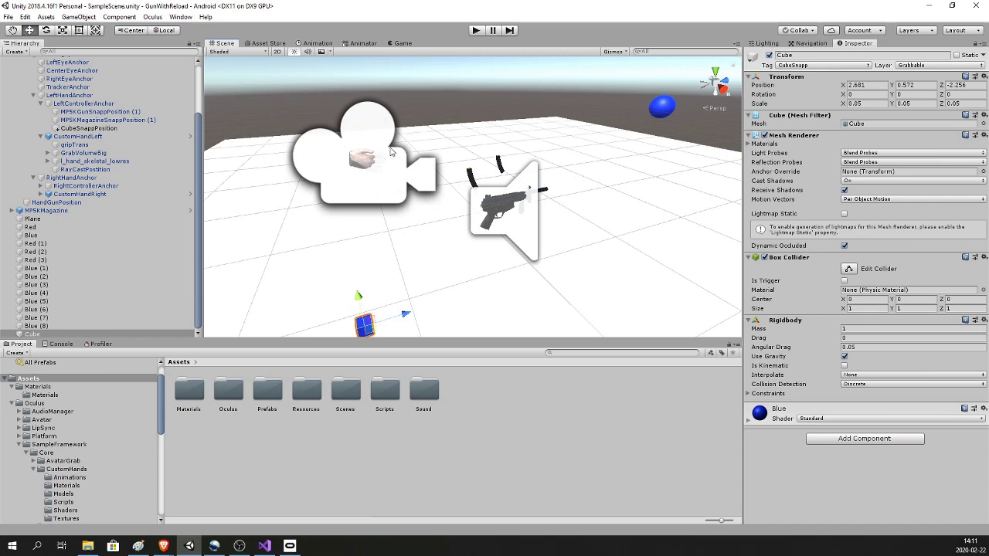
- Inspect the player rig, MP5K gun and magazine in the scene view
left_click(360, 162)
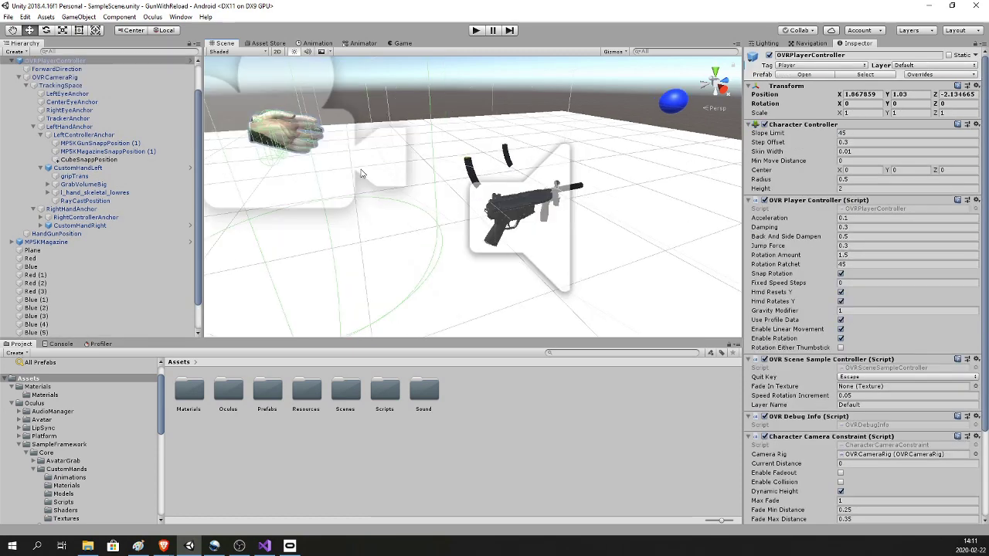
mouse_move(352, 191)
middle_mouse_down()
mouse_move(363, 191)
mouse_move(337, 188)
middle_mouse_up()
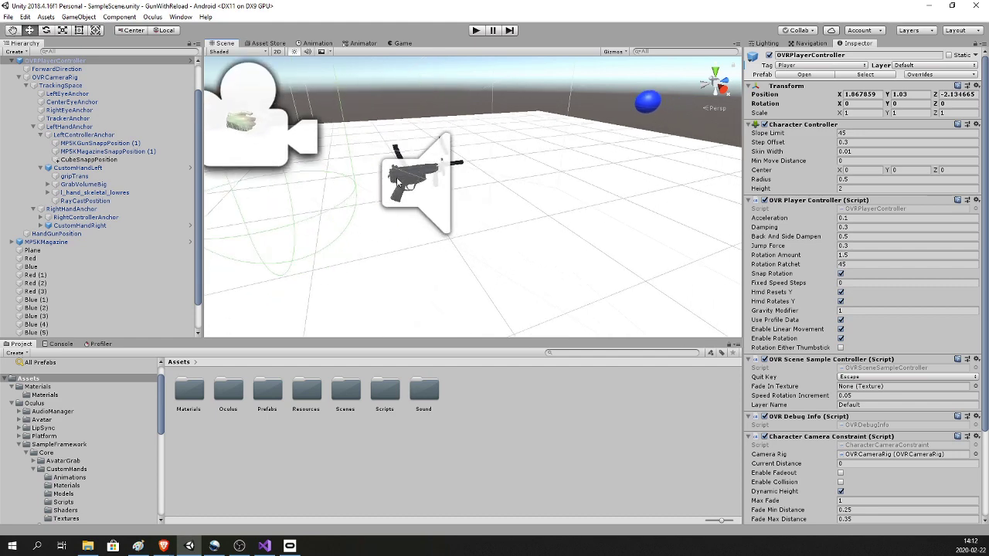
left_click(399, 184)
right_click_drag(401, 183, 402, 229, "alt")
left_click(453, 203)
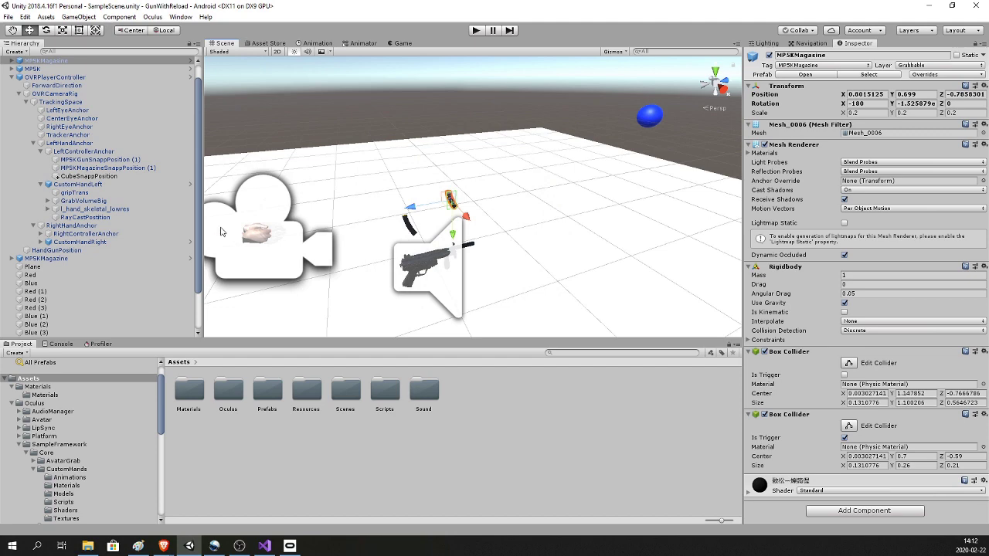
scroll(262, 248, "down", 3)
mouse_move(259, 246)
middle_mouse_down()
mouse_move(254, 227)
mouse_move(236, 235)
mouse_move(255, 301)
mouse_move(267, 231)
mouse_move(267, 246)
middle_mouse_up()
scroll(268, 232, "up", 2)
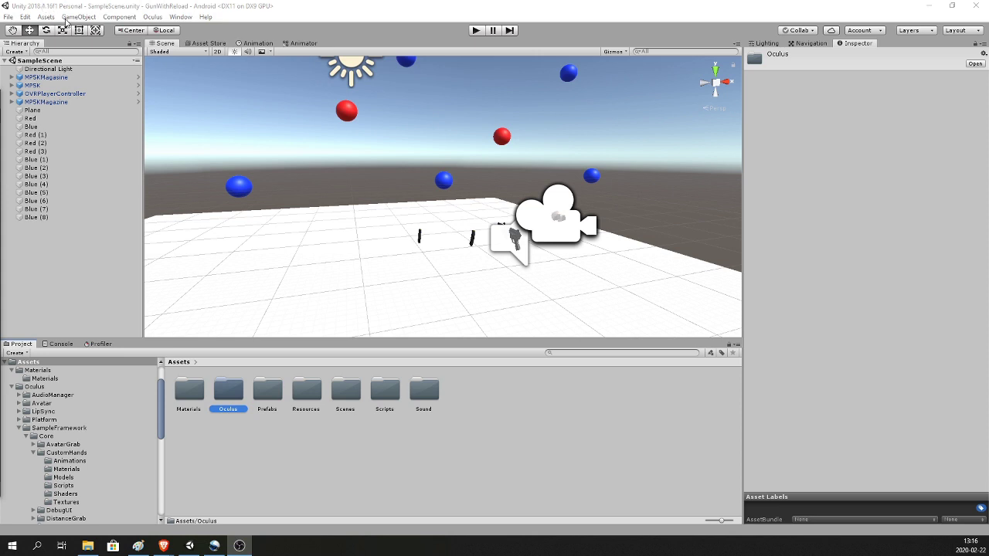
- Return to the Unity editor and select the Oculus folder in Assets
left_click(83, 52)
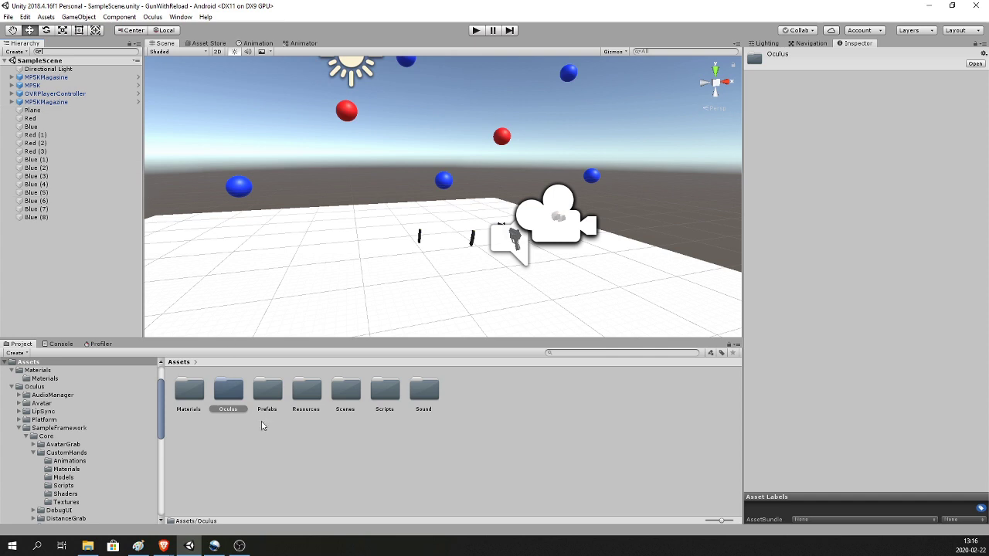
left_click(280, 442)
left_click(227, 390)
- Search the web for 'oculus integration archive' and open the Unity Integration Archive page
mouse_move(163, 546)
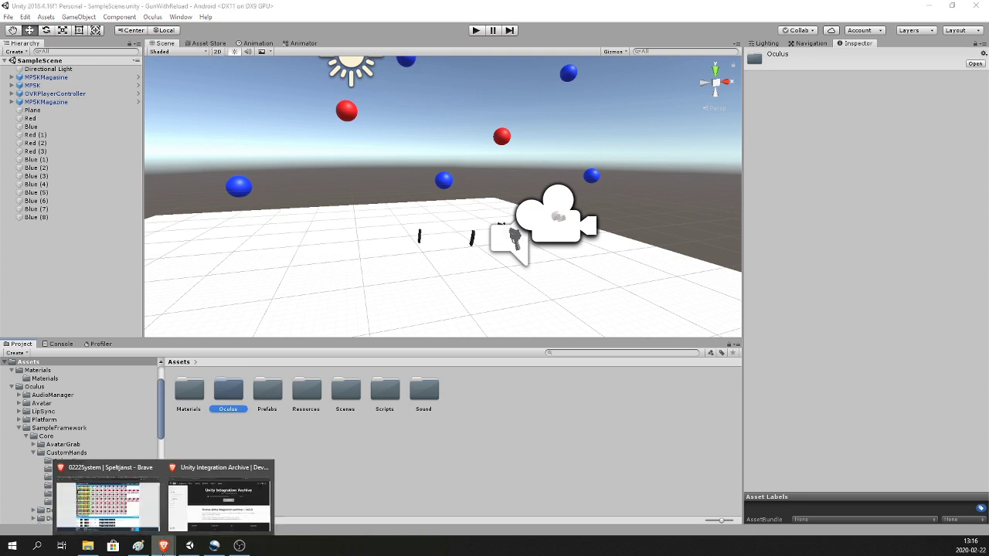
left_click(209, 507)
left_click(336, 25)
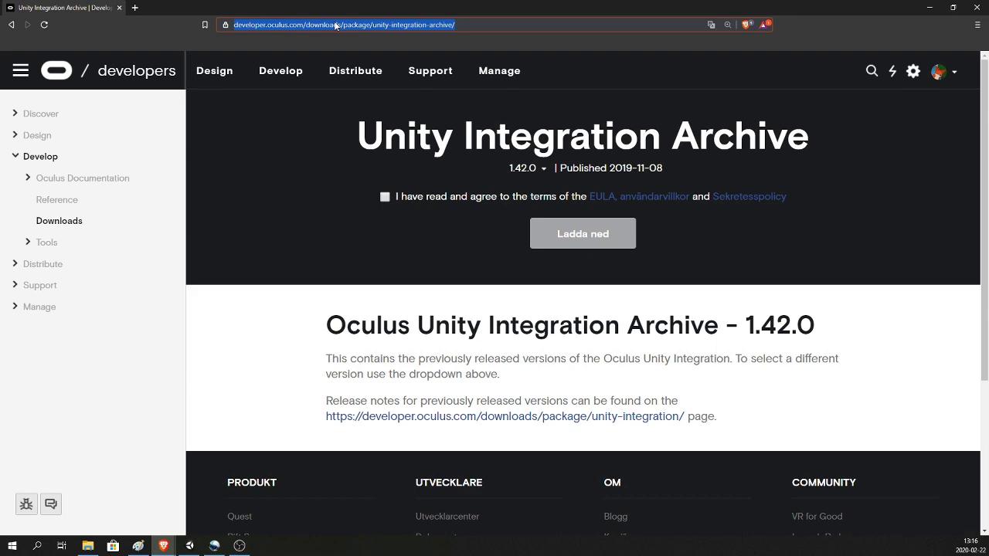
type("oculus")
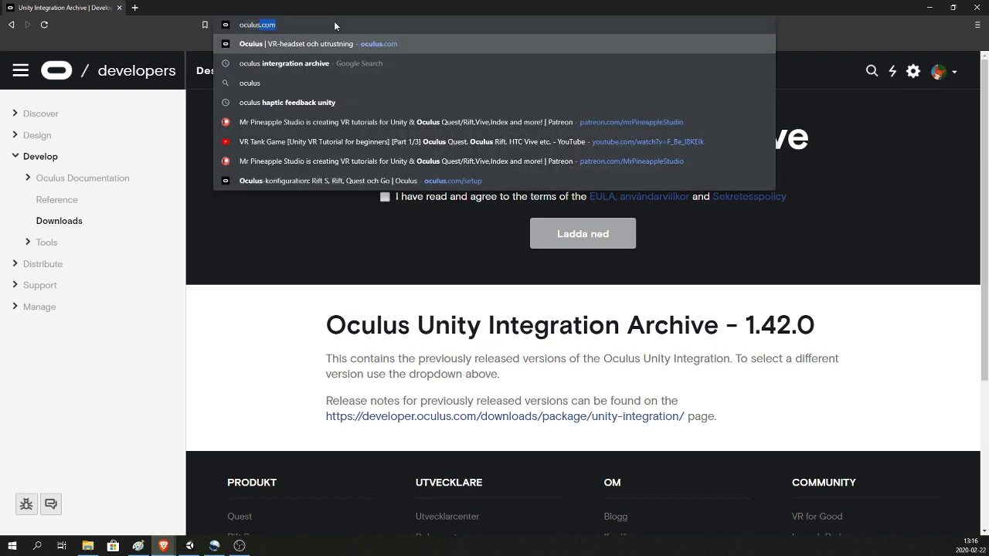
key("Down")
key("Return")
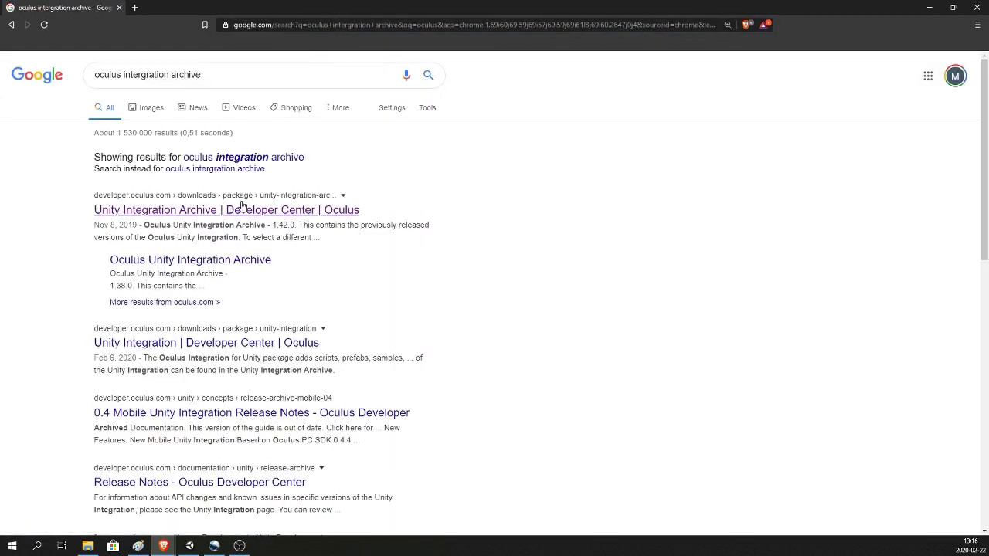
left_click(191, 212)
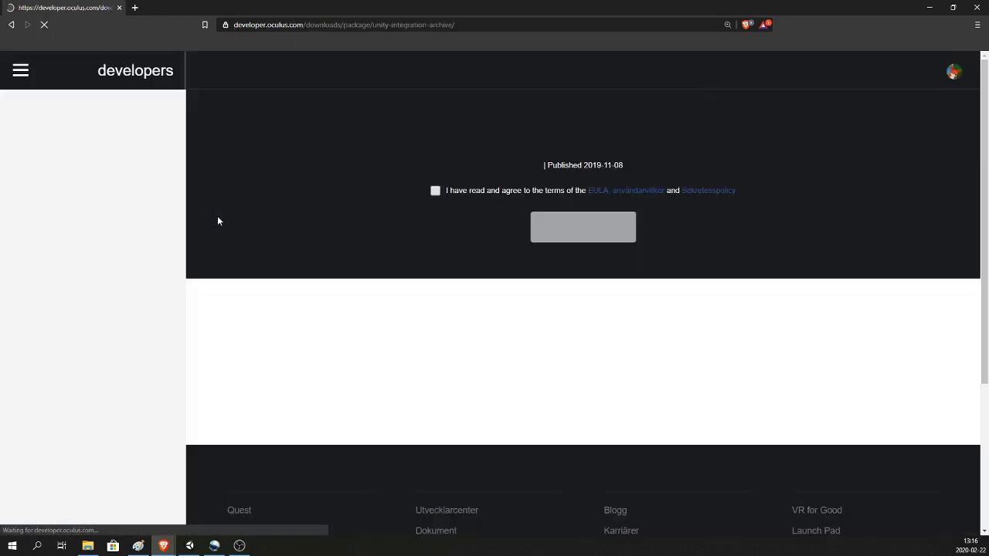
- Pick version 1.42.0, accept the EULA, start the download and return to Unity
left_click(543, 171)
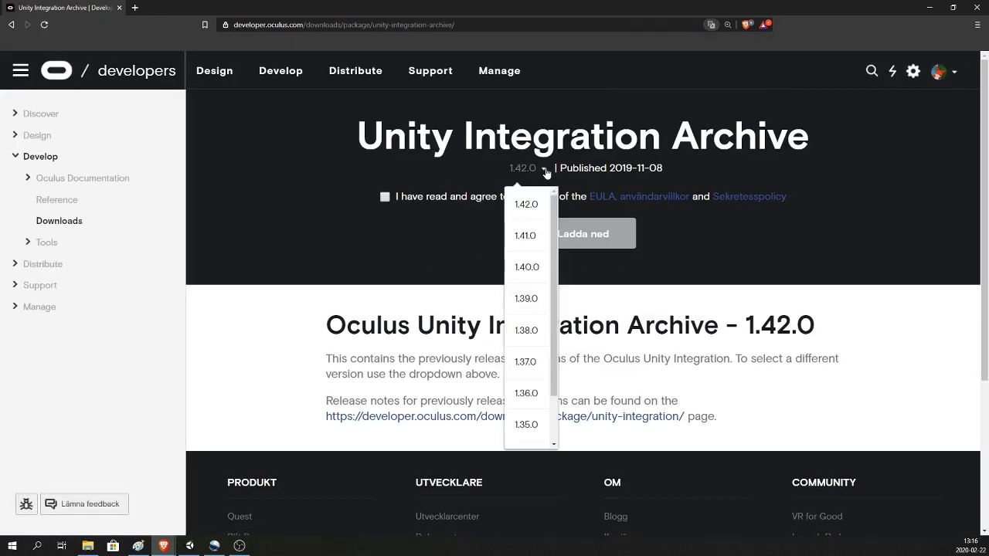
scroll(533, 247, "down", 1)
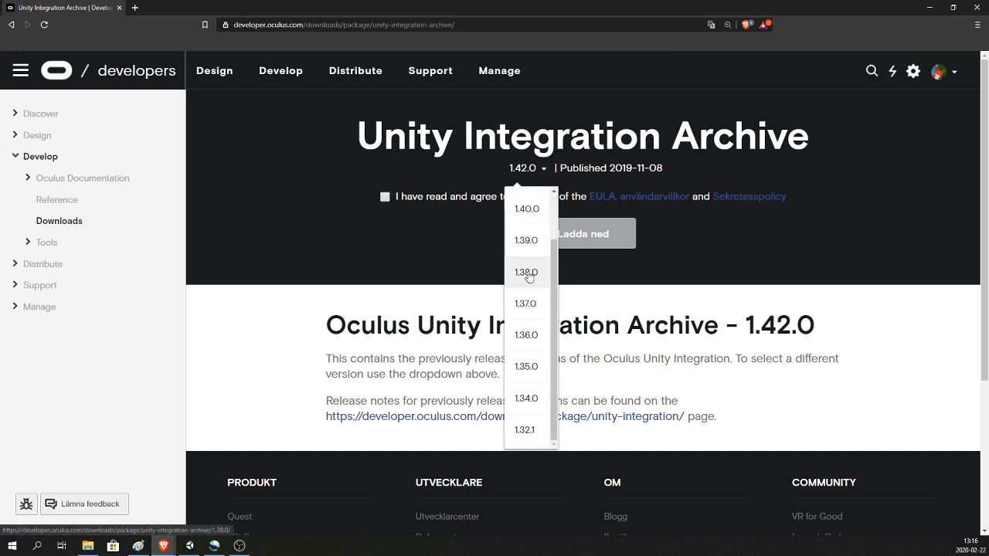
scroll(528, 258, "up", 1)
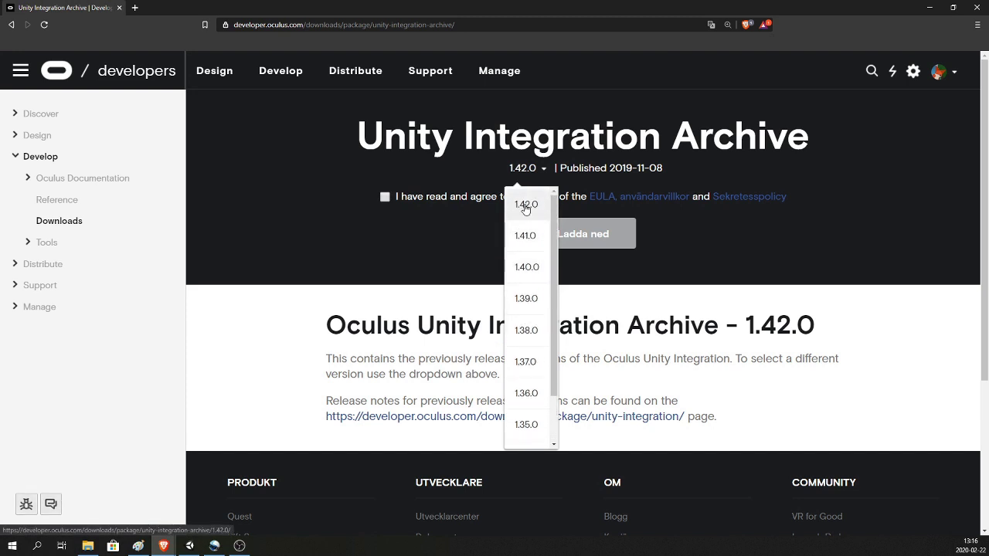
left_click(525, 208)
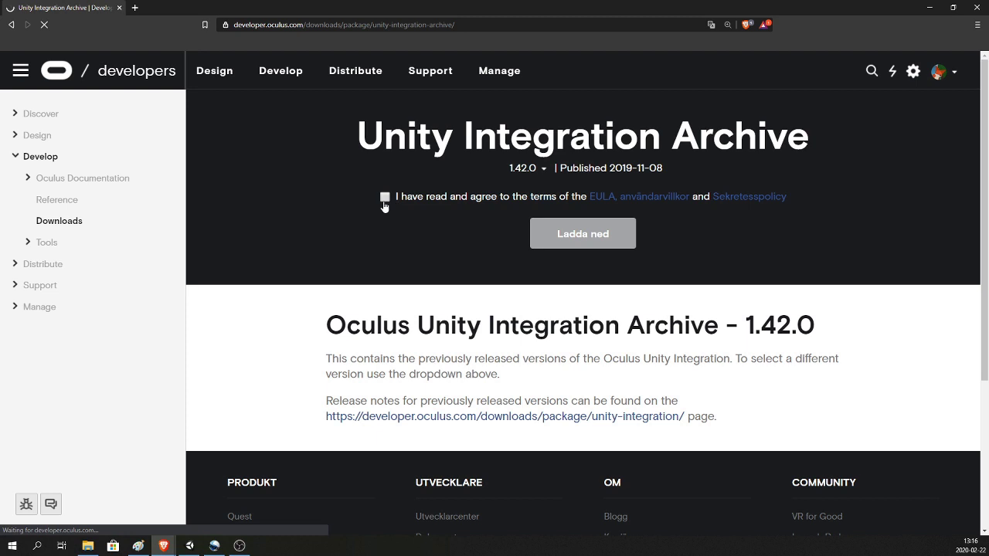
left_click(385, 198)
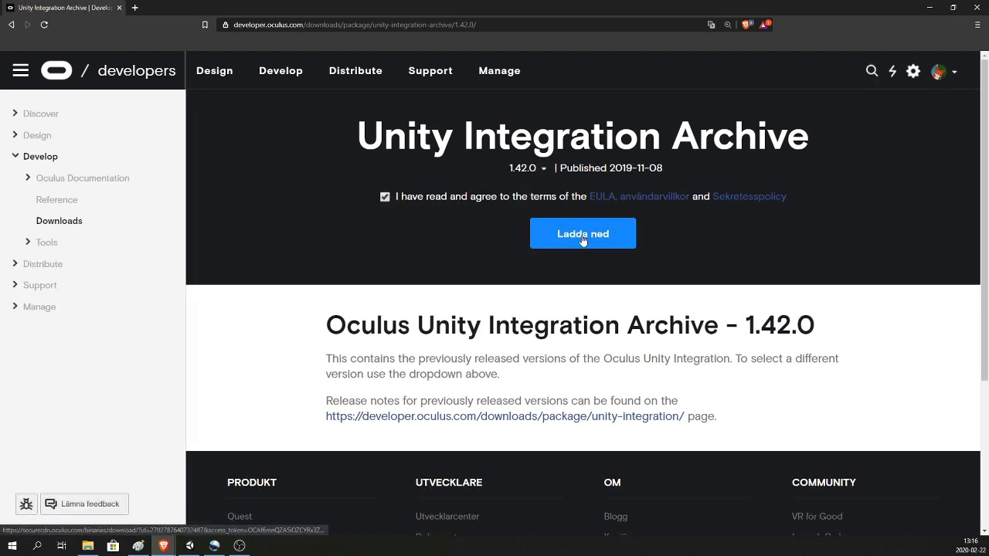
left_click(581, 234)
key("alt+Tab")
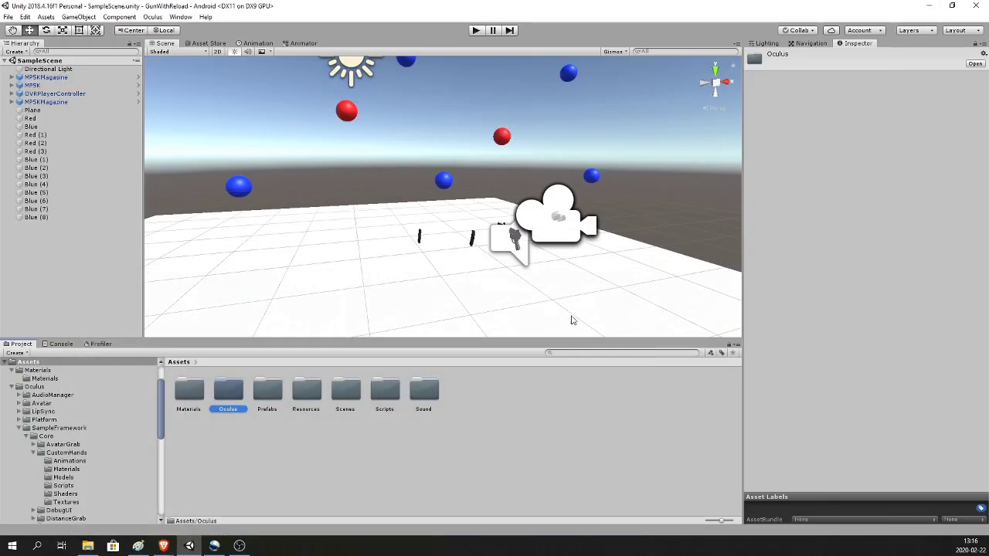
right_click(439, 442)
mouse_move(511, 303)
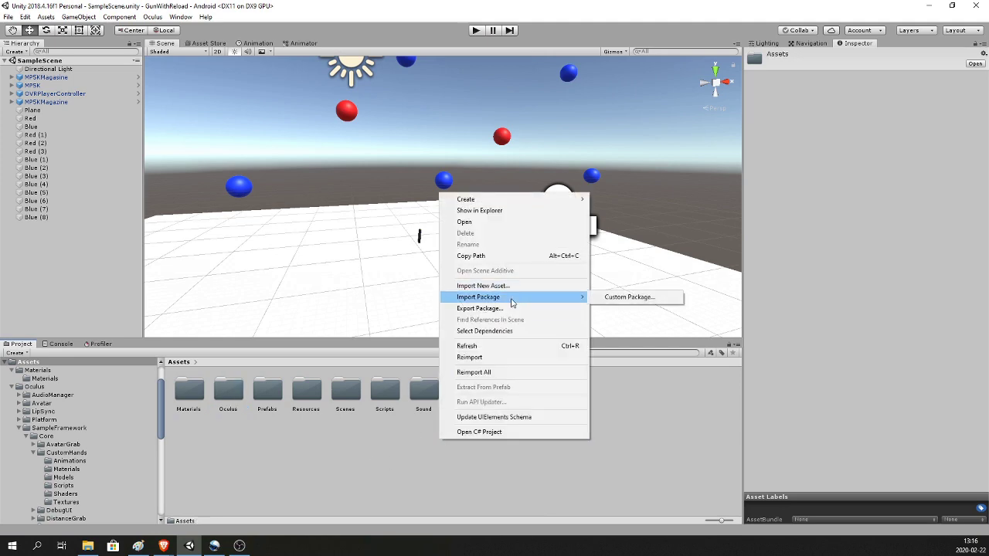
left_click(630, 297)
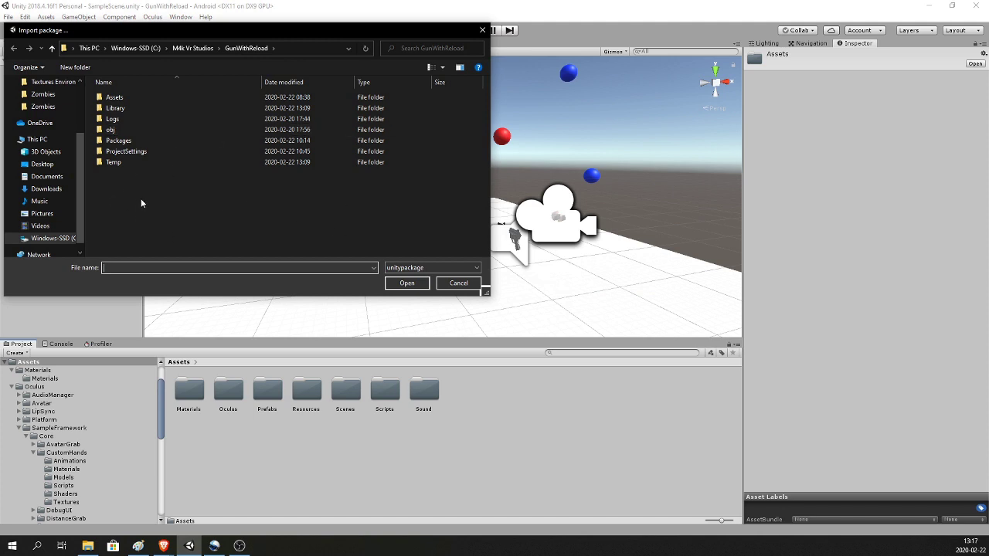
left_click(482, 29)
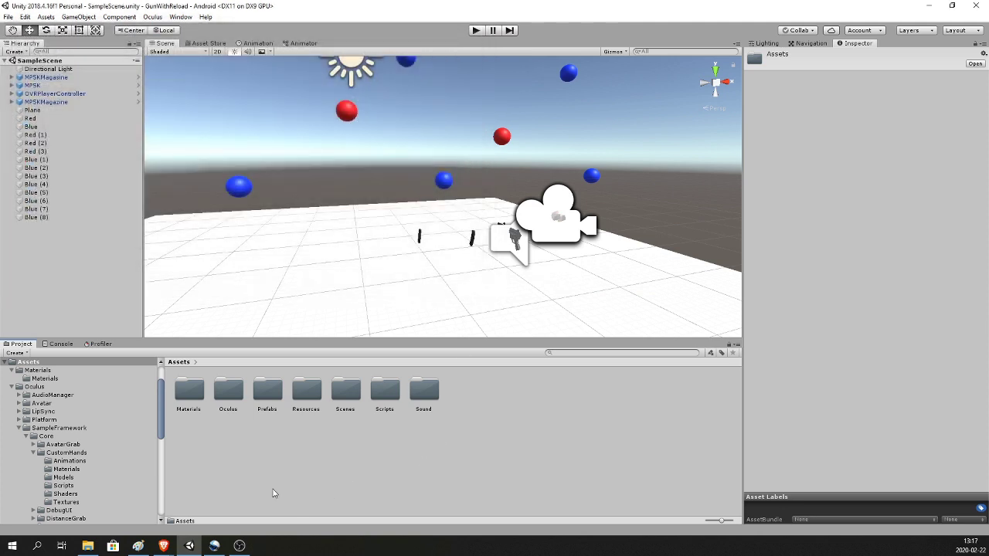
left_click(230, 396)
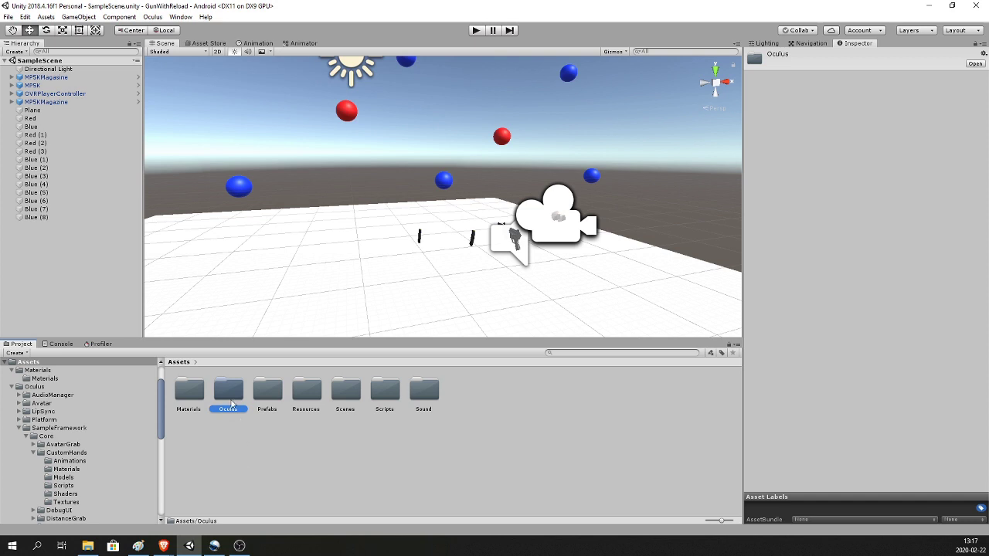
- Find the OVRPlayerController prefab in the Project and add it to the Hierarchy
left_click(233, 439)
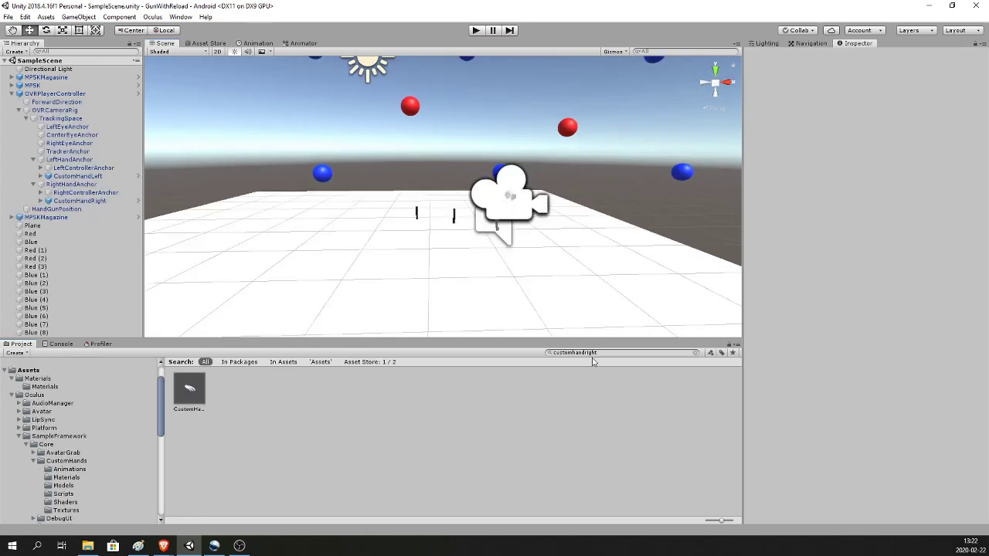
left_click(617, 354)
type("control")
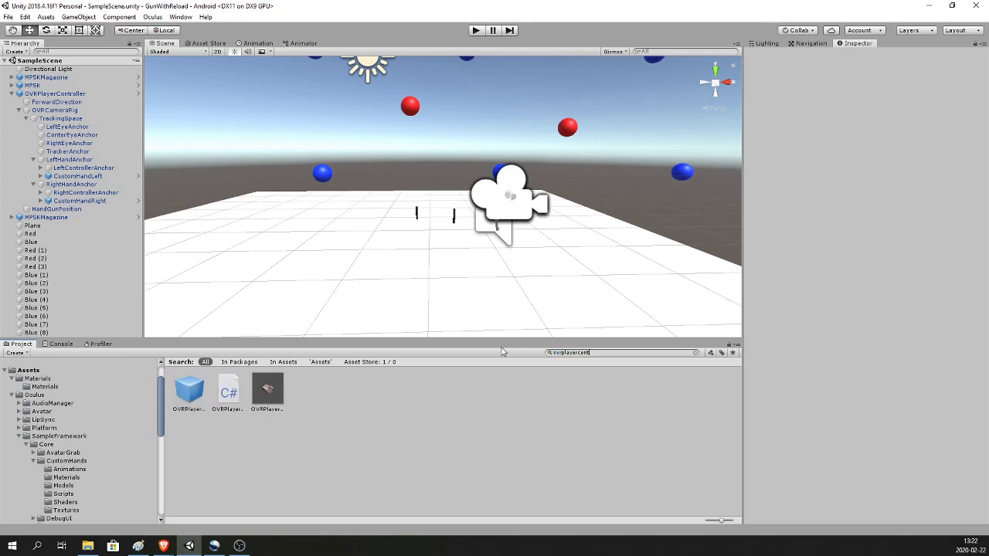
left_click(198, 399)
left_click_drag(203, 403, 55, 94)
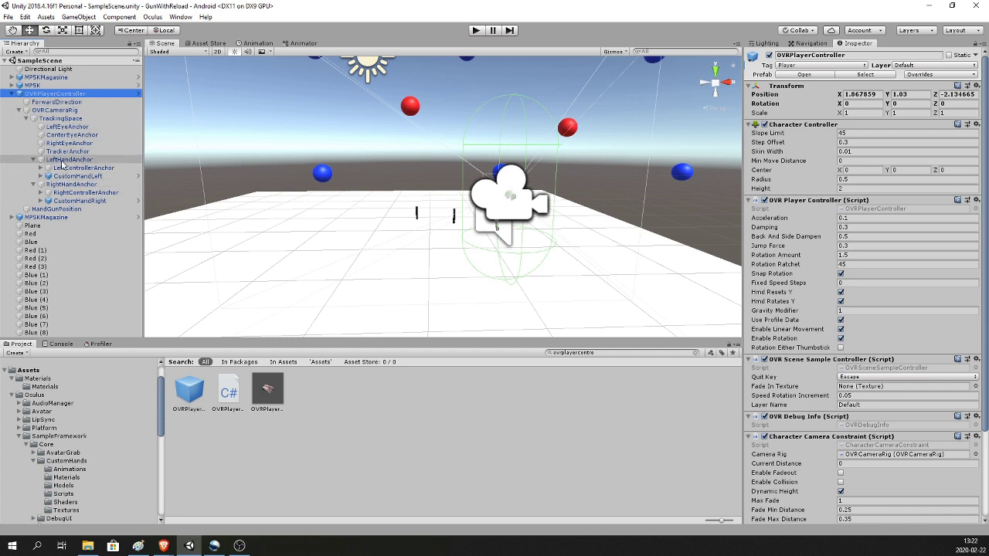
- Search 'customhandleft' and place the CustomHandLeft prefab under LeftHandAnchor
left_click(65, 160)
left_click(67, 160)
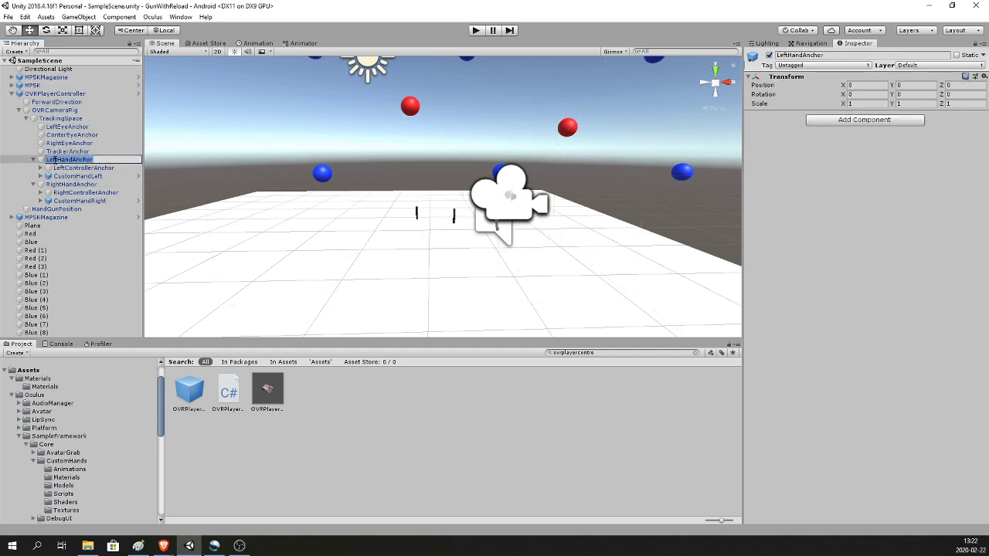
left_click(609, 352)
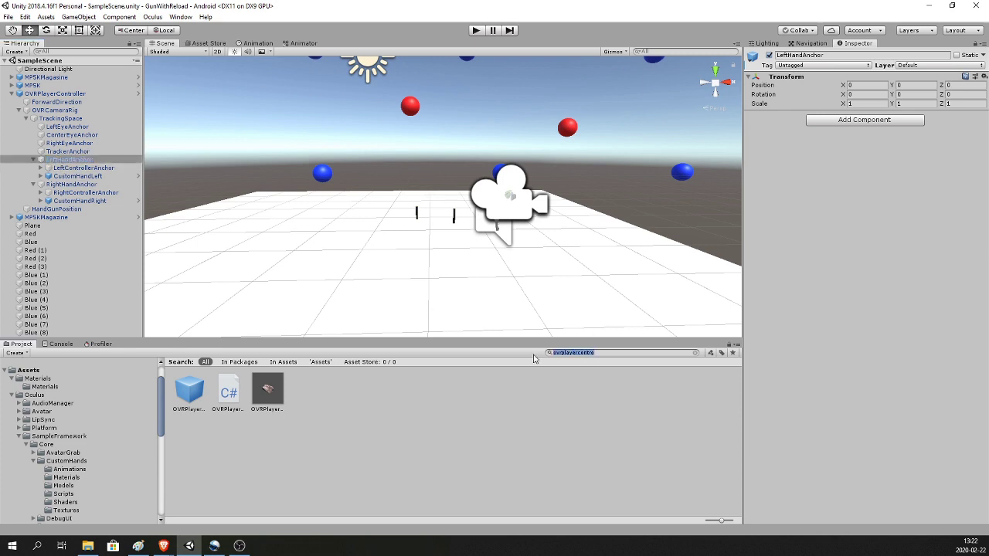
type("customhandleft")
left_click_drag(199, 388, 68, 168)
left_click(78, 178)
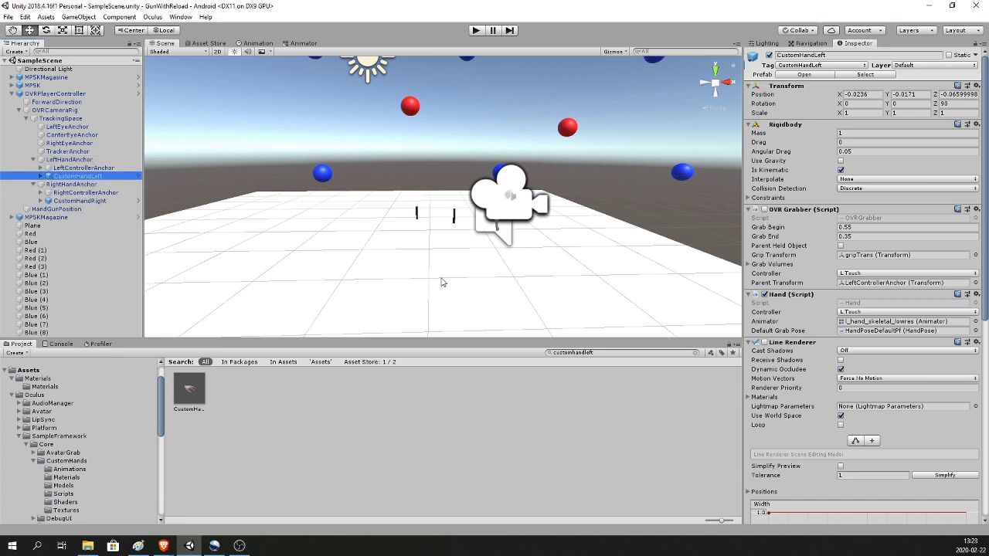
left_click(612, 352)
left_click_drag(601, 353, 585, 355)
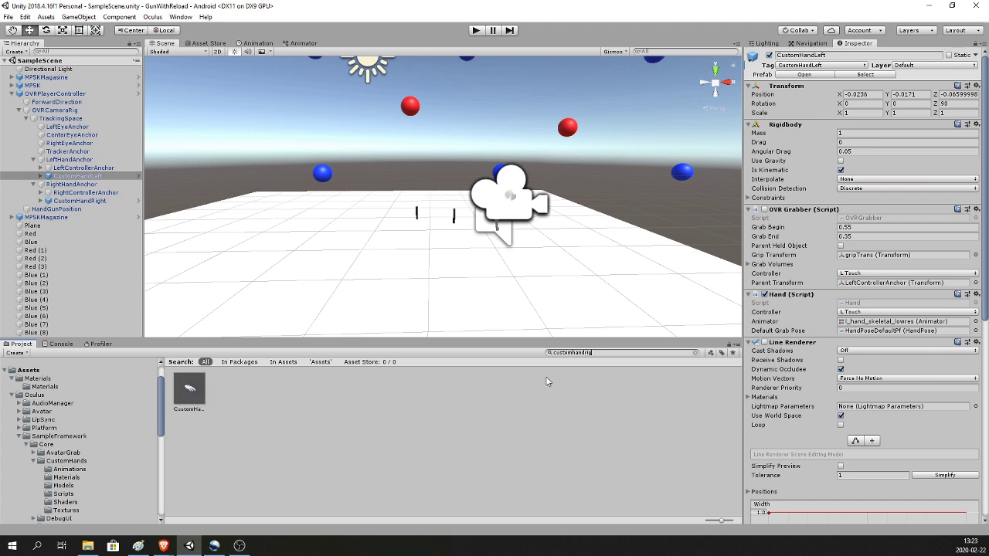
left_click_drag(189, 389, 73, 193)
left_click(263, 426)
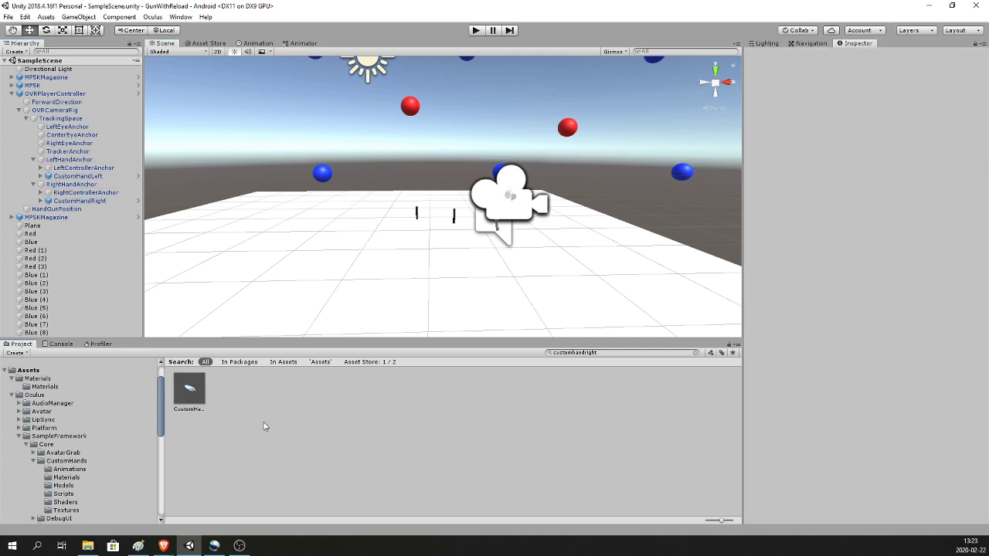
left_click(77, 177)
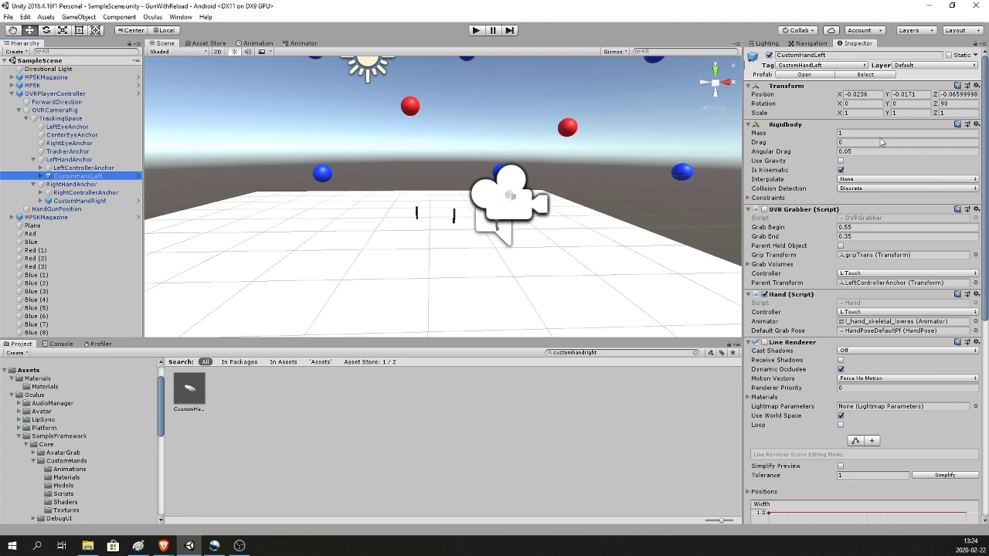
scroll(867, 192, "down", 1)
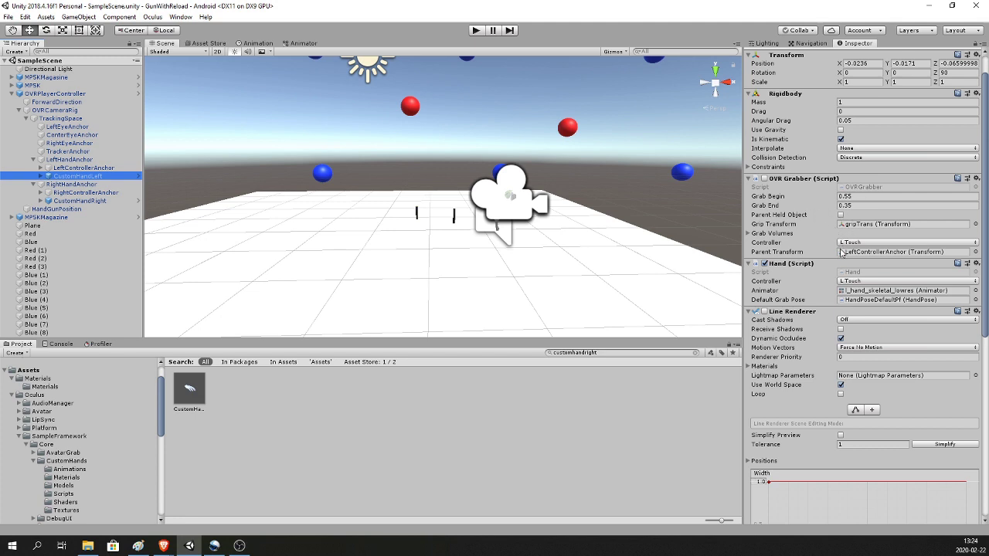
scroll(824, 270, "down", 1)
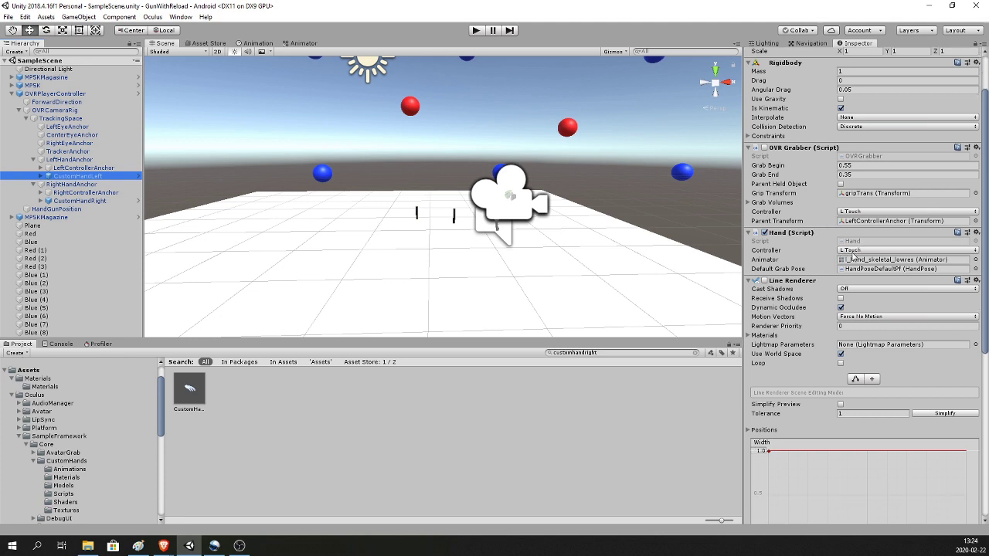
left_click(856, 251)
left_click(860, 298)
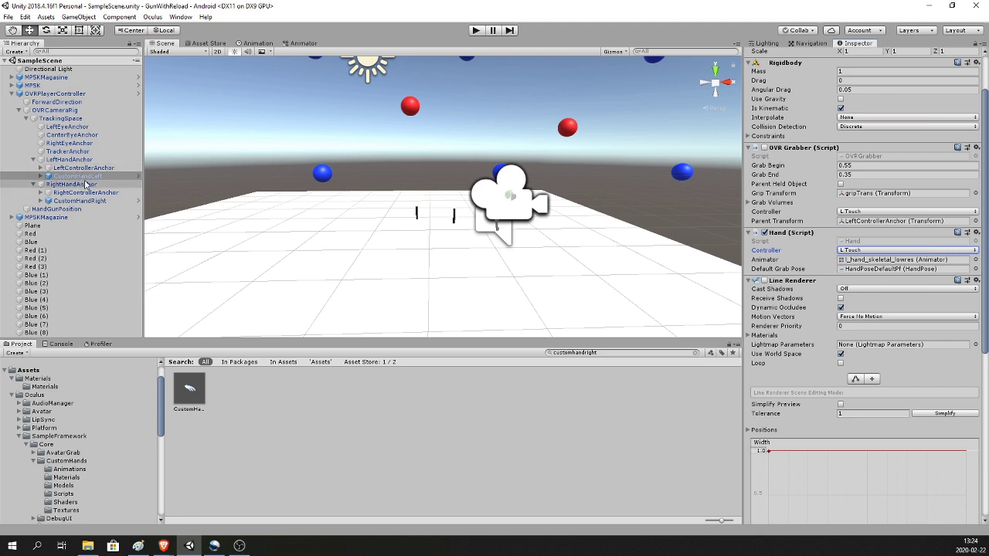
scroll(846, 259, "down", 1)
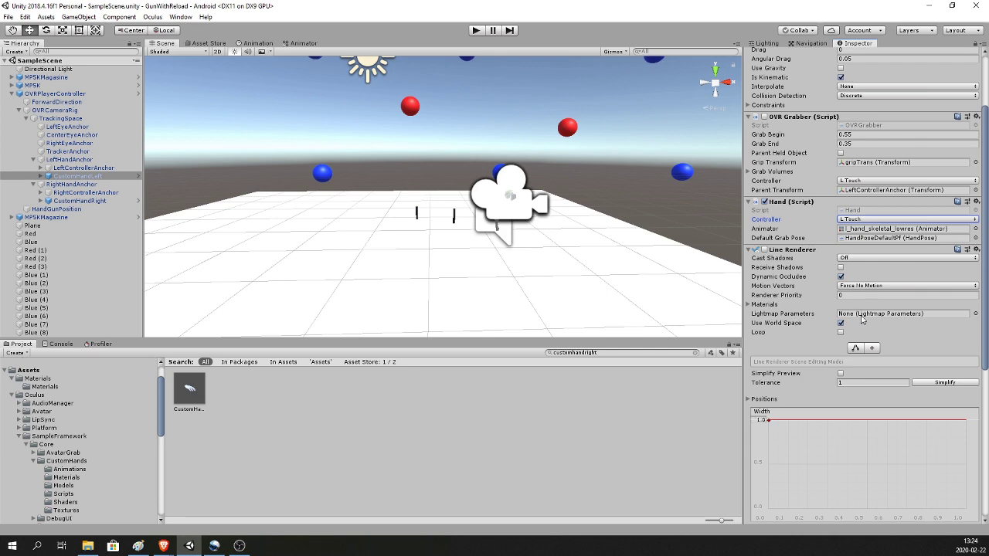
scroll(803, 298, "down", 4)
scroll(804, 305, "down", 5)
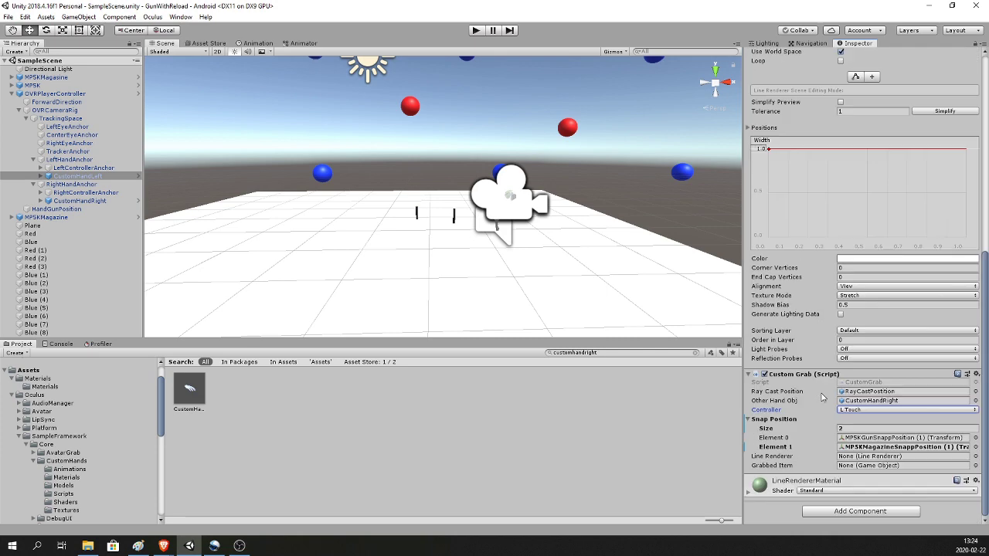
- Search components for 'liner' without adding it, then search 'custom' to find Custom Grab
left_click(862, 512)
type("linere")
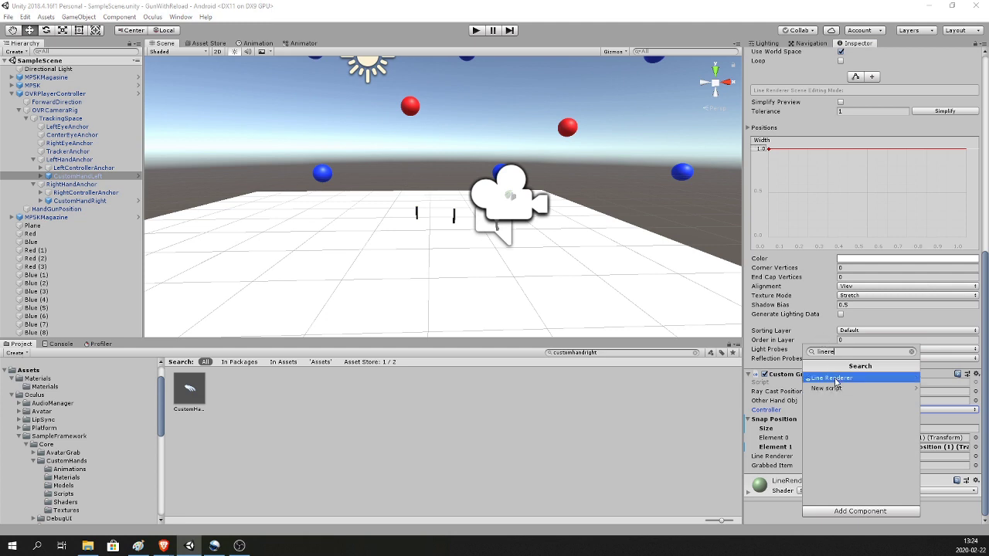
left_click(810, 269)
scroll(819, 248, "up", 6)
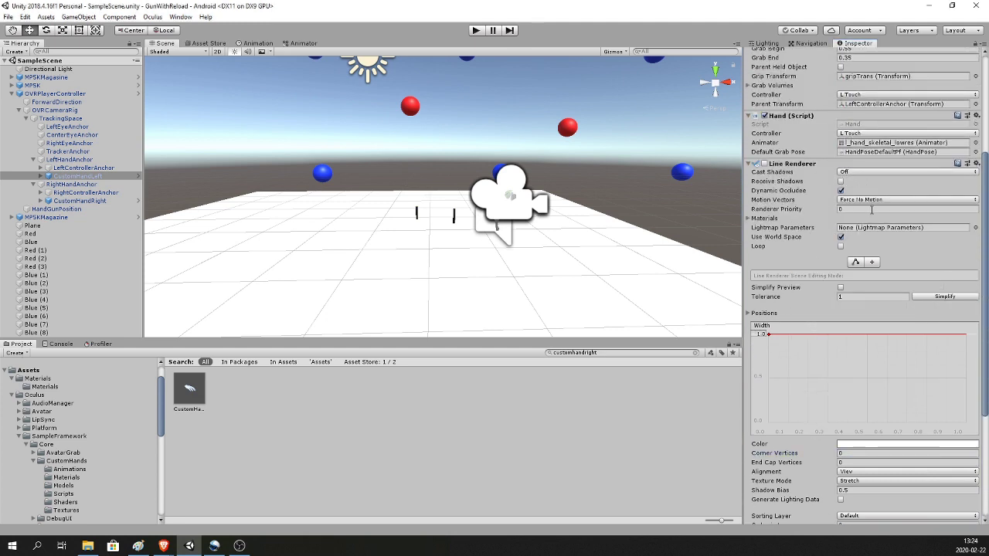
scroll(869, 252, "down", 6)
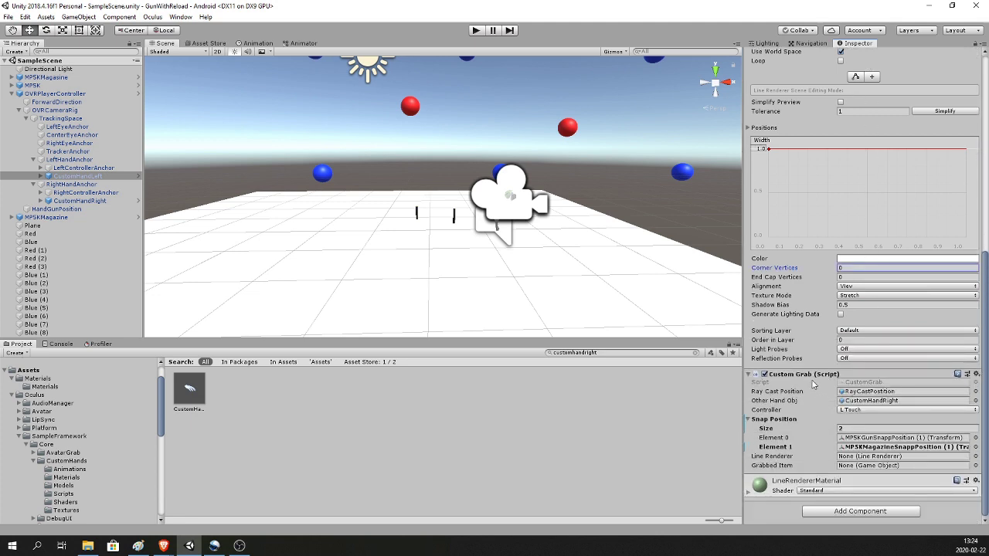
left_click(846, 512)
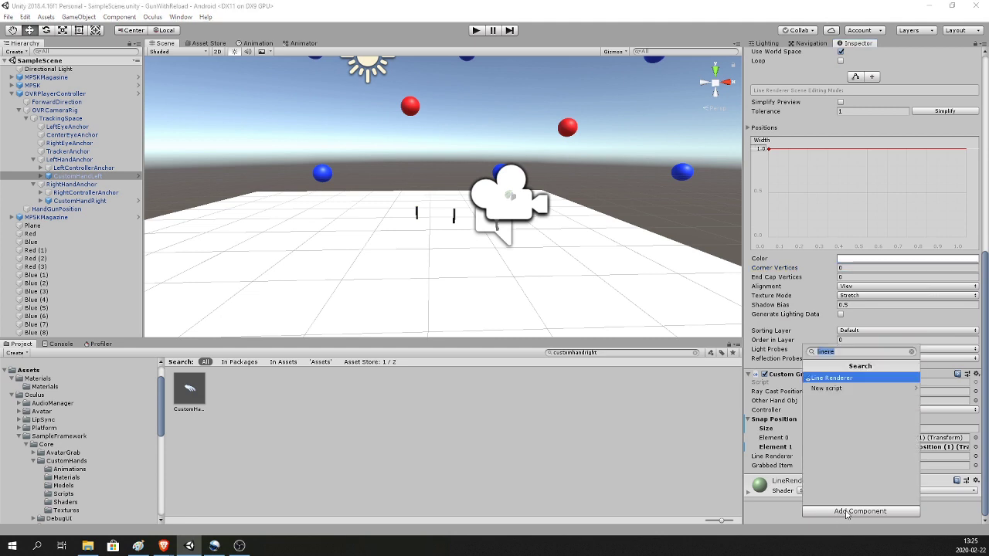
type("customgrab")
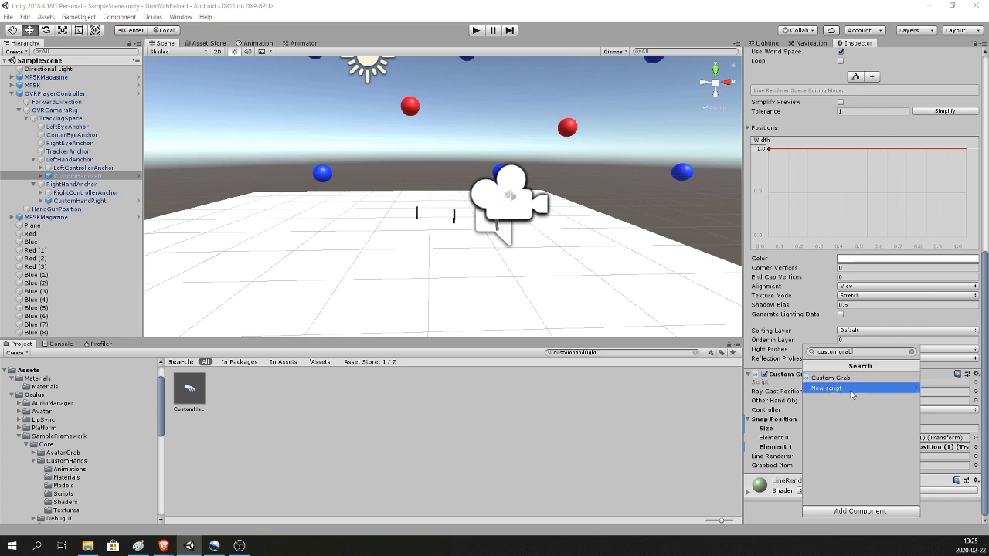
- Select CustomHandRight and open its Custom Grab script in Visual Studio
key("Escape")
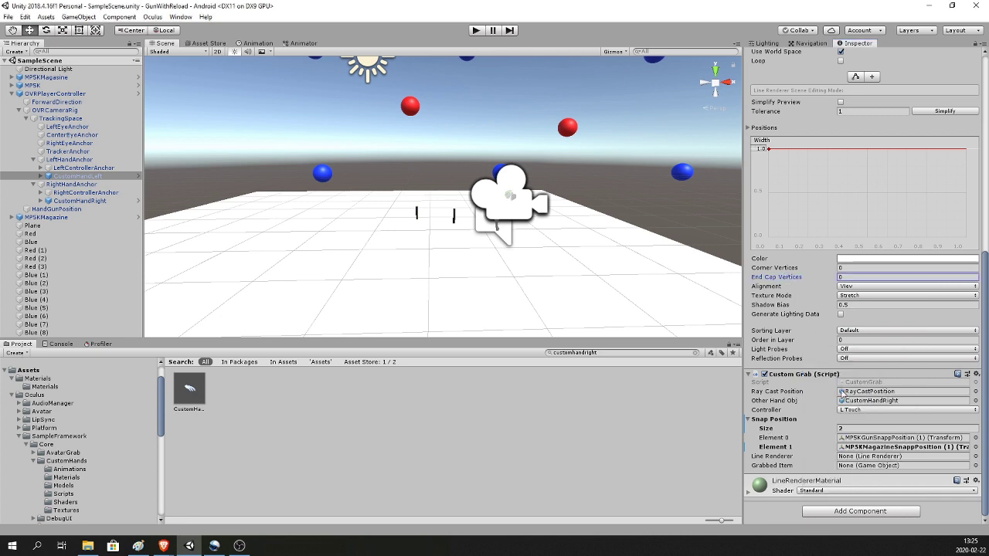
left_click(189, 390)
left_click(80, 201)
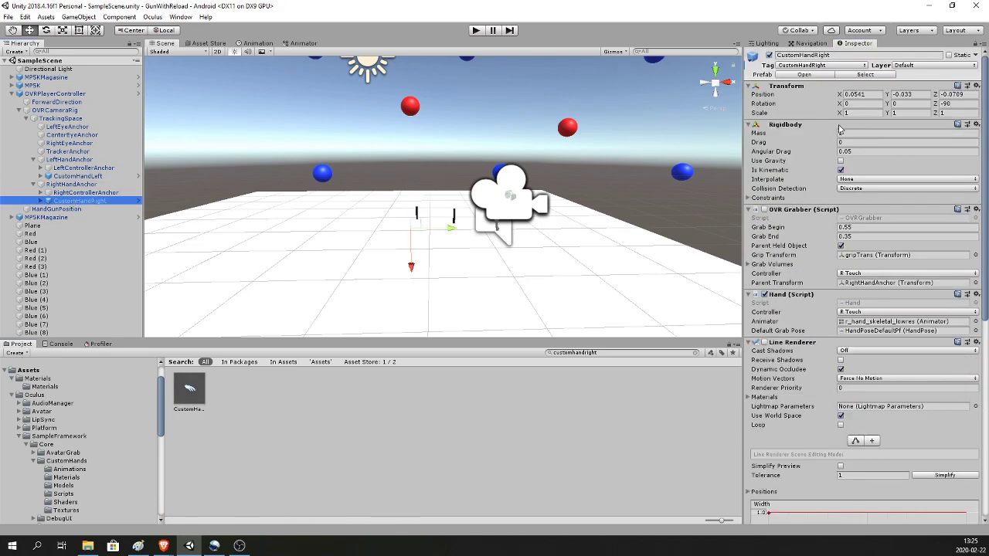
scroll(853, 242, "down", 1)
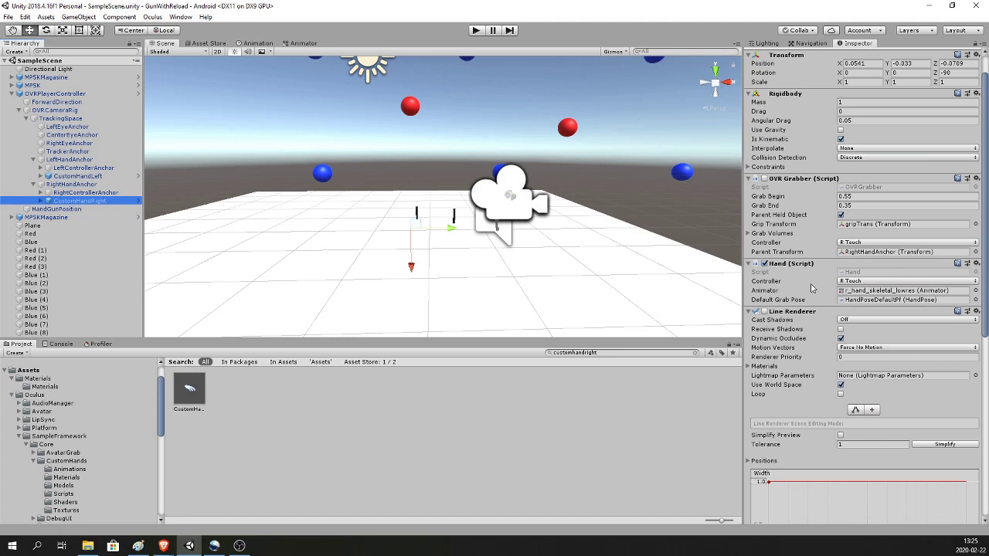
scroll(811, 292, "down", 10)
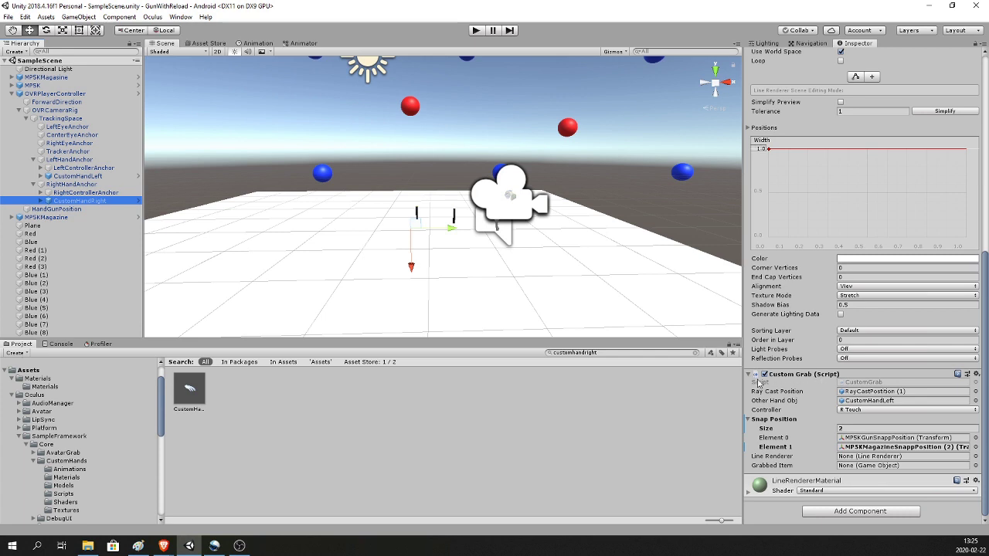
double_click(866, 384)
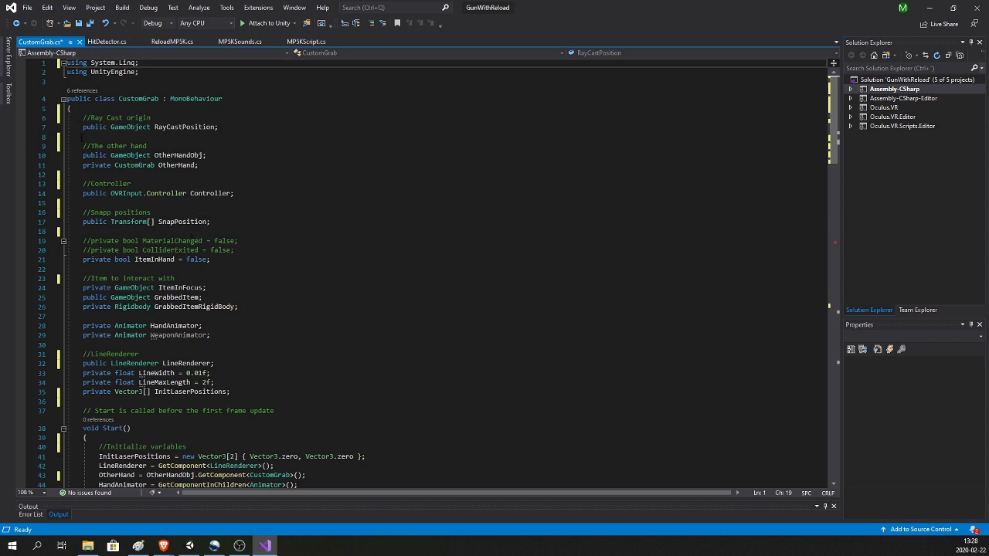
- Read through CustomGrab.cs past DropItem, GrabItem and RenderLine to the end
left_click_drag(70, 117, 341, 335)
left_click(341, 326)
scroll(341, 308, "down", 5)
scroll(347, 307, "down", 7)
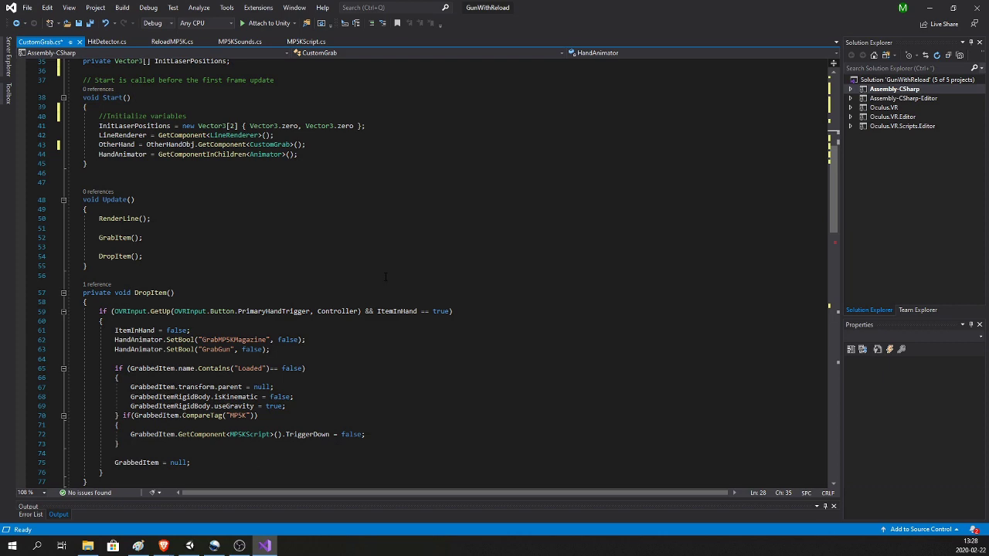
scroll(385, 277, "down", 13)
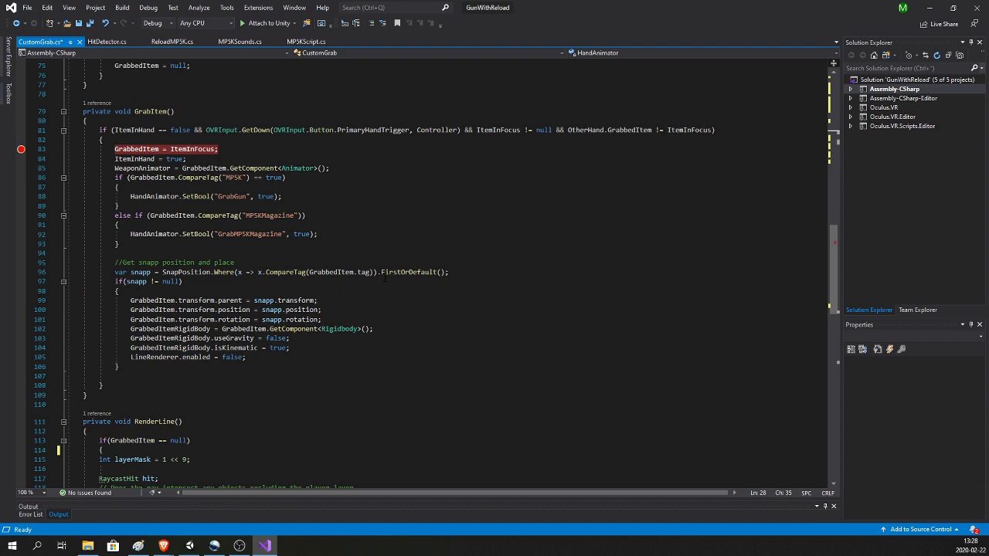
scroll(384, 277, "down", 11)
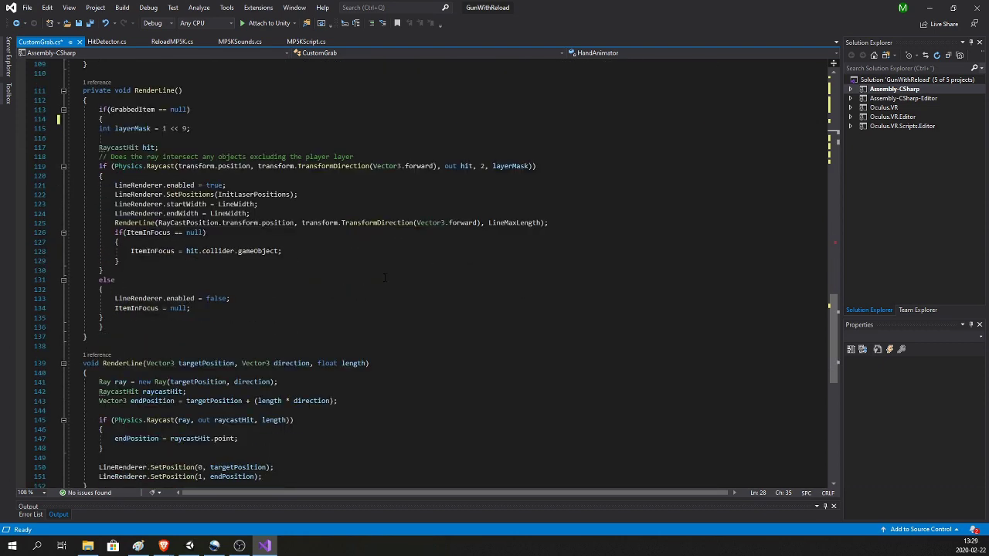
scroll(384, 277, "down", 7)
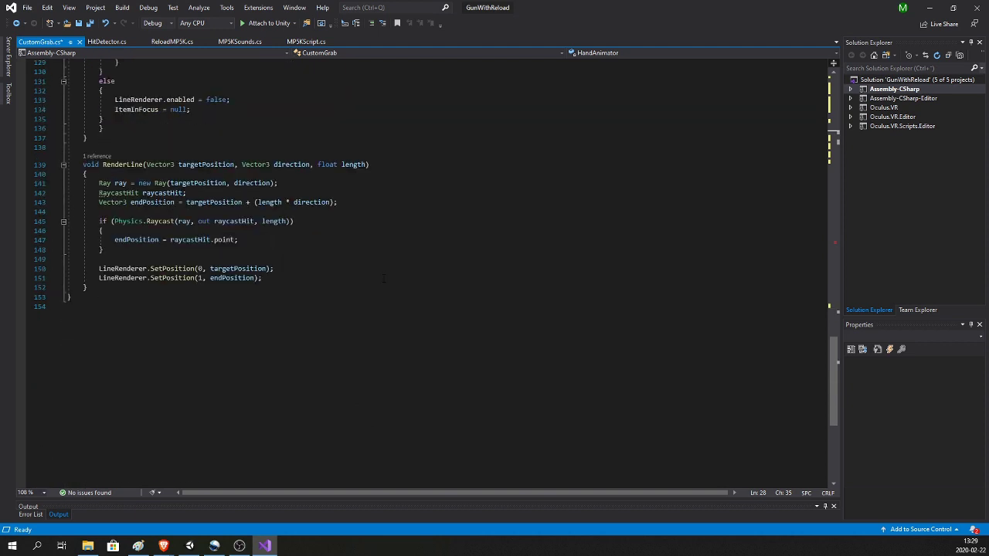
scroll(384, 278, "up", 20)
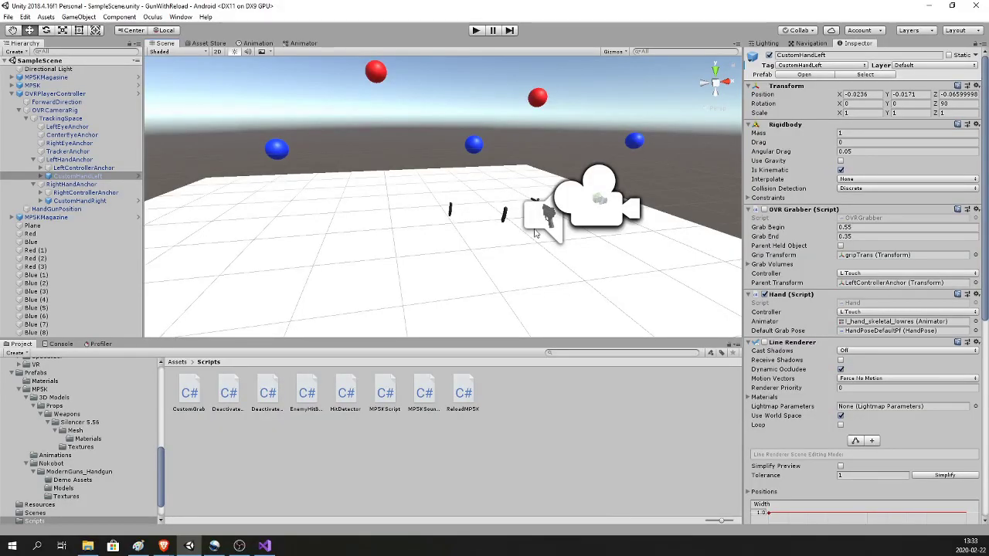
- Select the MPSK magazine and frame it in the scene view
left_click(451, 211)
key("f")
left_click_drag(512, 258, 550, 247, "alt")
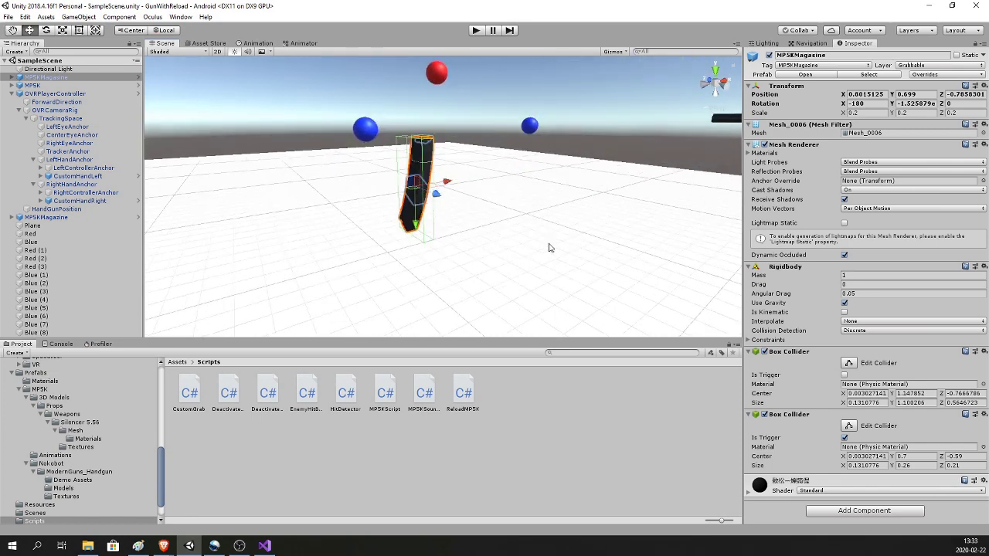
- Confirm in Tags & Layers that Grabbable is User Layer 9, then return to Visual Studio
left_click(935, 66)
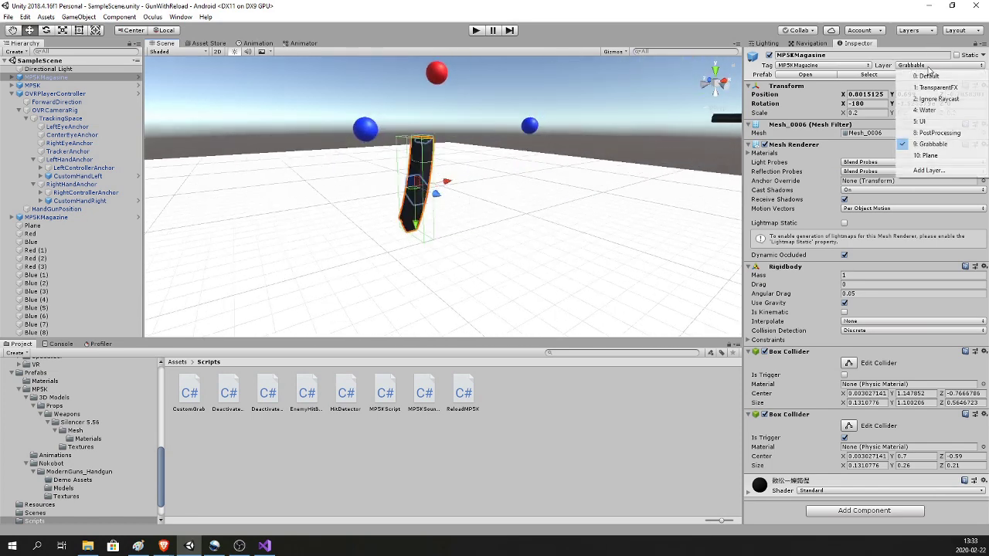
left_click(929, 170)
left_click(876, 192)
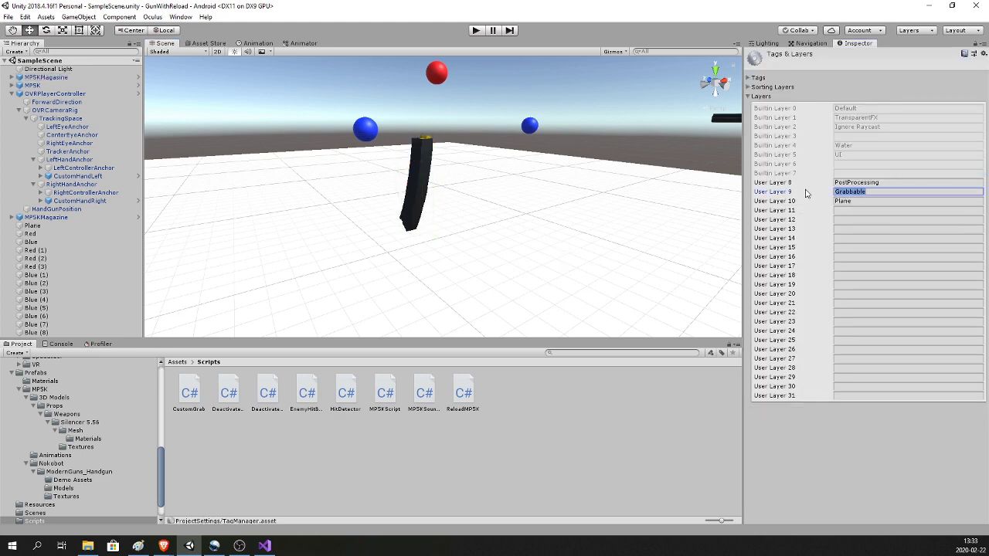
left_click(850, 227)
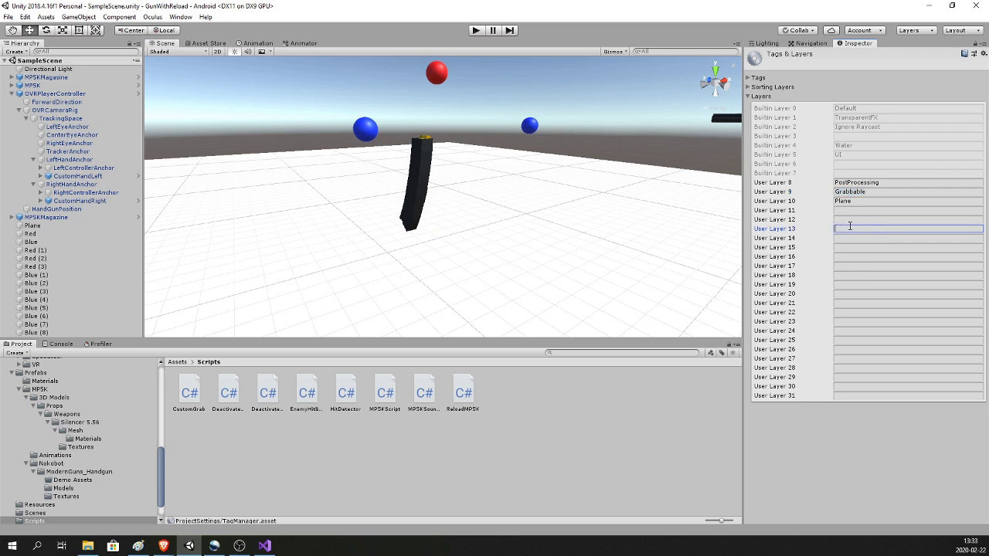
left_click(856, 266)
left_click(697, 412)
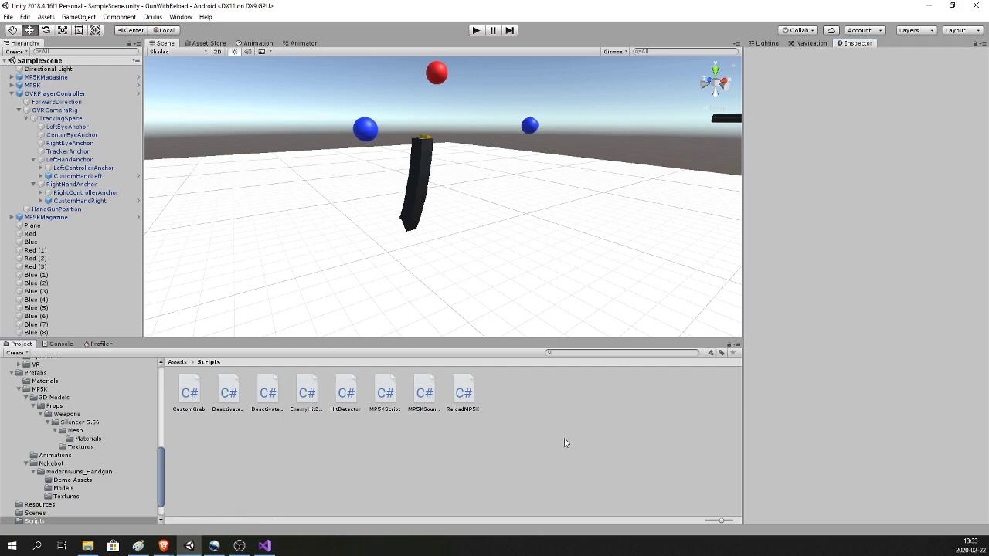
left_click(265, 547)
- Change the RenderLine layer mask from 1 << 12 to 1 << 9 and save CustomGrab.cs
scroll(433, 263, "down", 3)
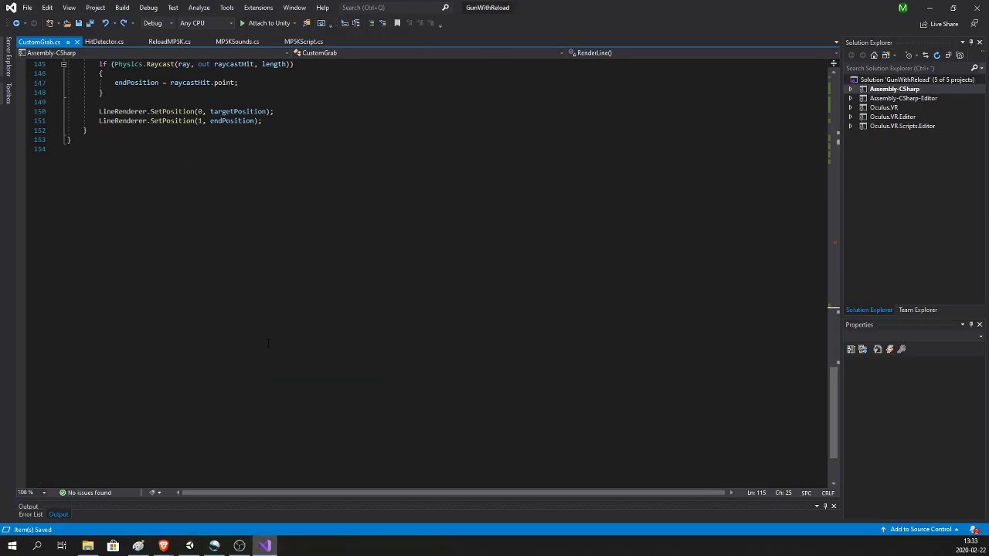
scroll(433, 263, "up", 9)
left_click(180, 235)
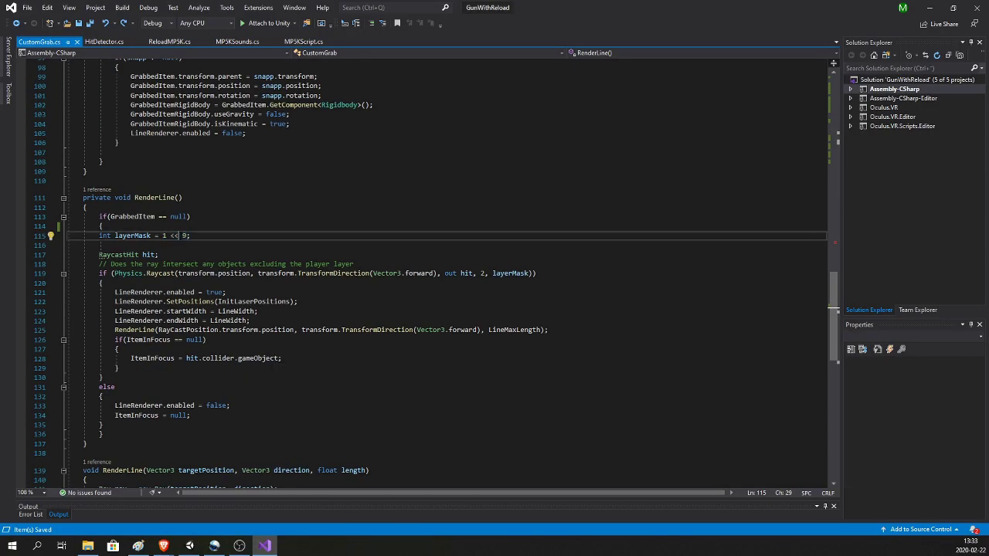
left_click(182, 236)
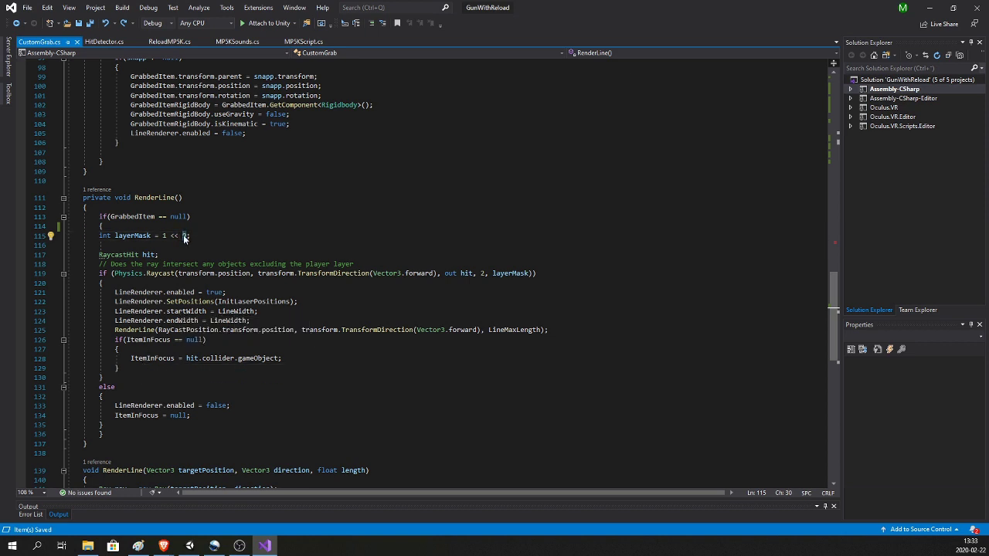
key("Delete")
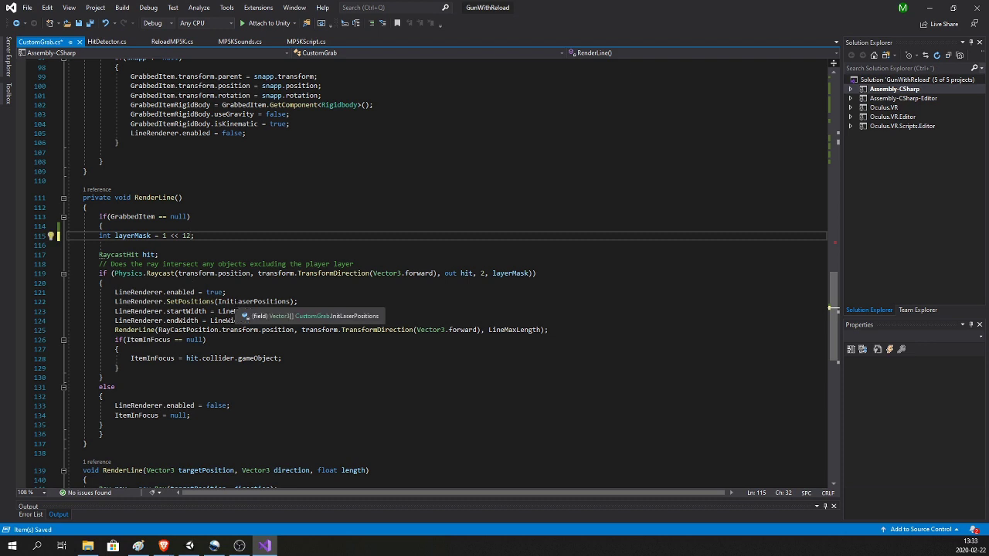
key("ctrl+z")
key("ctrl+z")
key("ctrl+z")
left_click(179, 236)
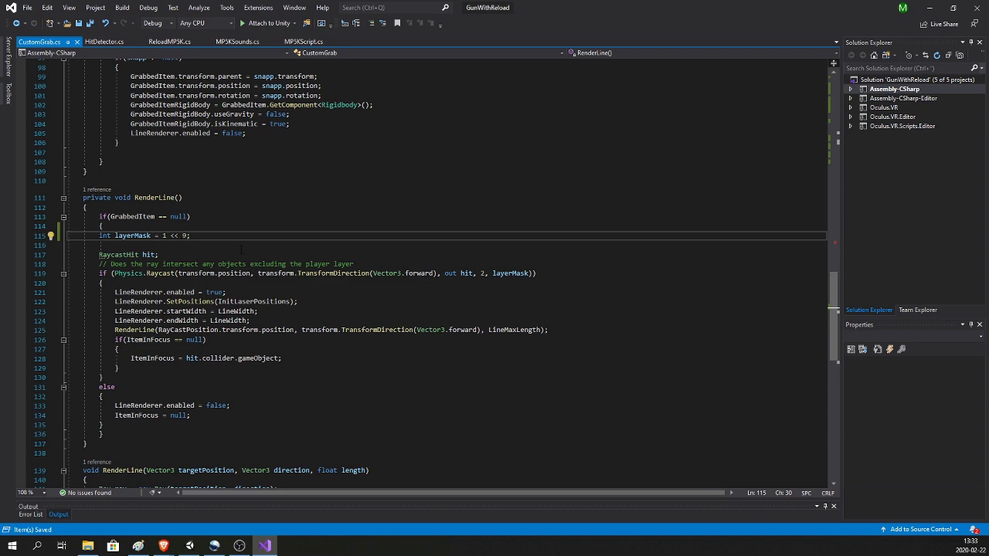
left_click(929, 7)
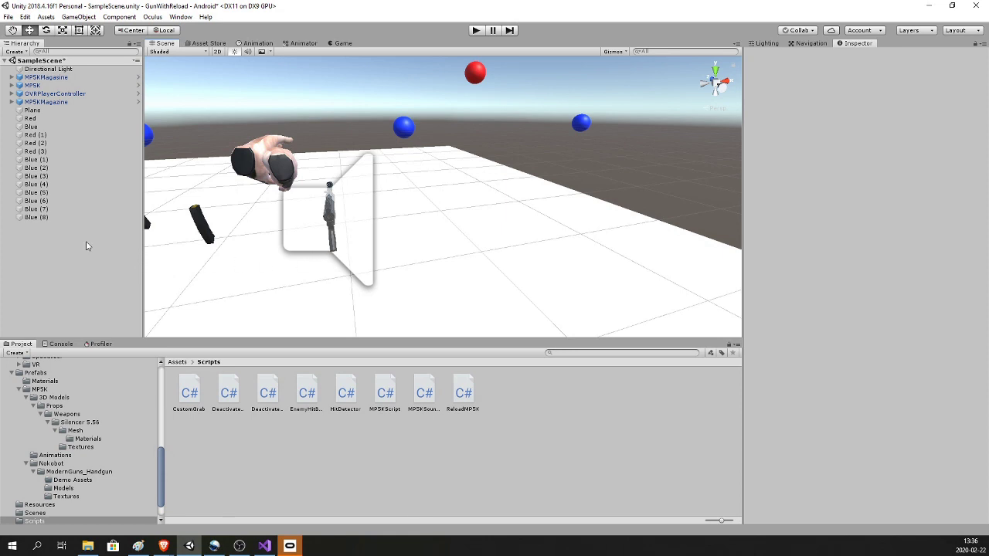
- Create a 3D Cube in the scene and move it to the right
right_click(40, 257)
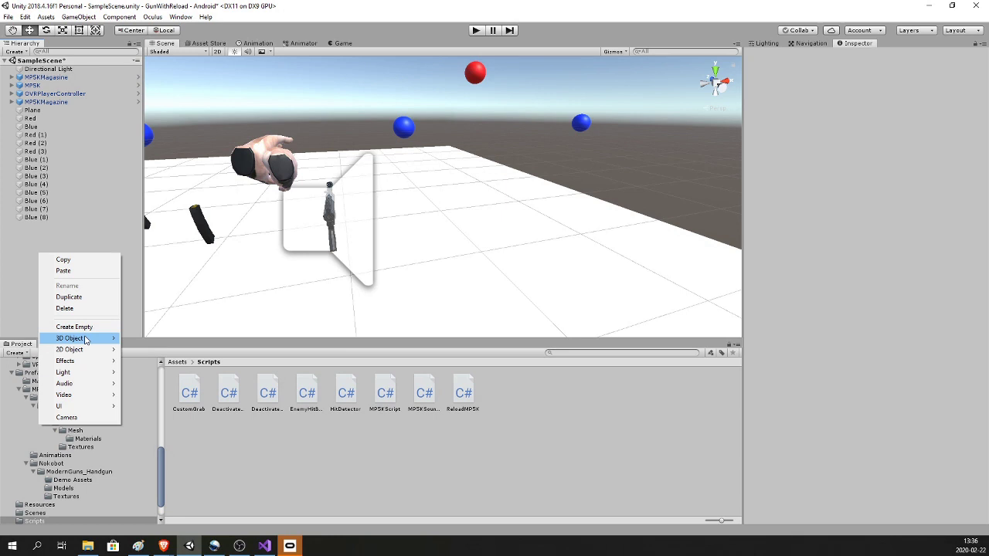
mouse_move(93, 338)
left_click(153, 338)
left_click_drag(443, 159, 639, 270)
- Scale the cube to 0.1 on X, Y and Z
left_click(868, 309)
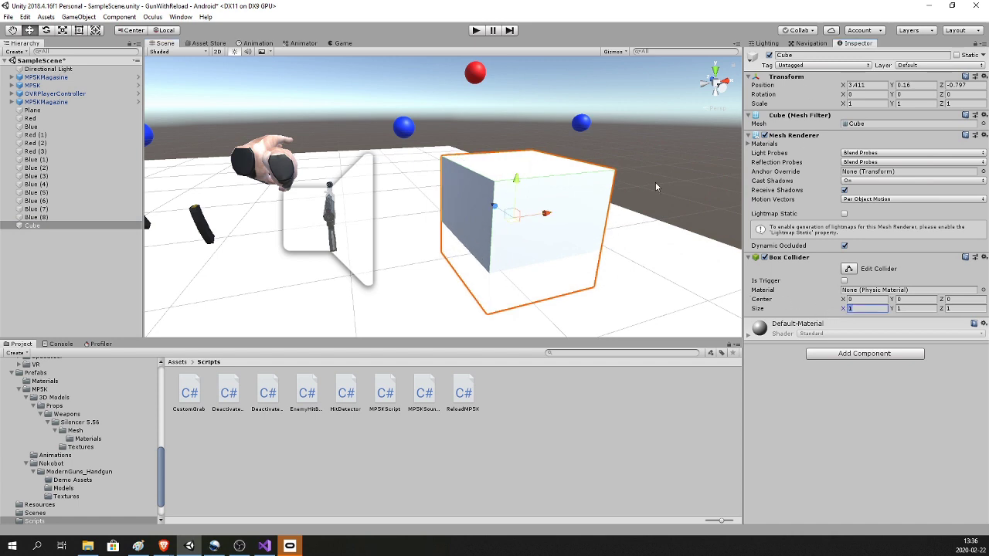
left_click(854, 103)
type("0.1")
key("Return")
left_click(906, 103)
type("10")
key("Tab")
type("0.1")
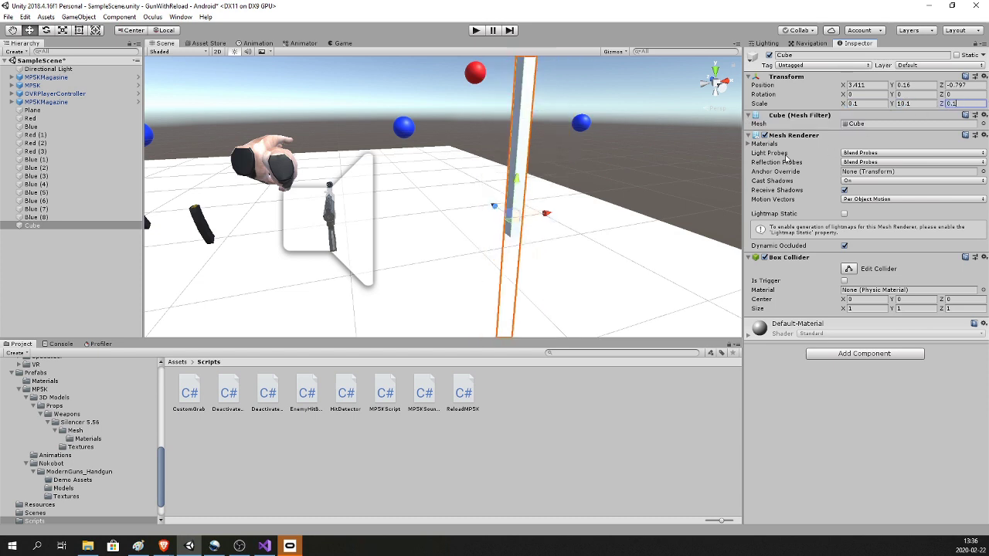
left_click(900, 103)
type("0.1")
key("Return")
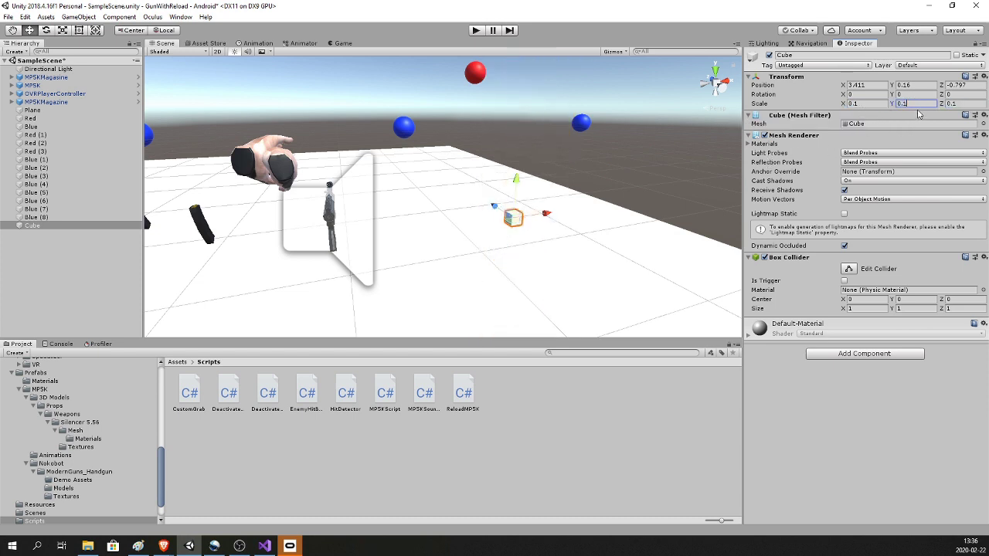
- Reposition the cube, put it on the Grabbable layer and add a Rigidbody
mouse_move(516, 179)
left_mouse_down()
mouse_move(518, 159)
mouse_move(424, 177)
mouse_move(519, 197)
left_mouse_up()
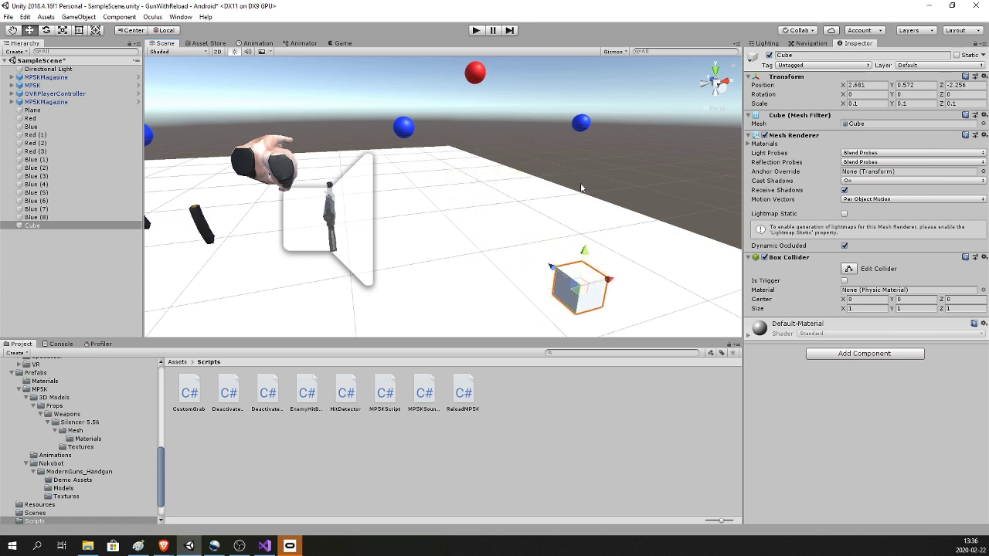
left_click(915, 66)
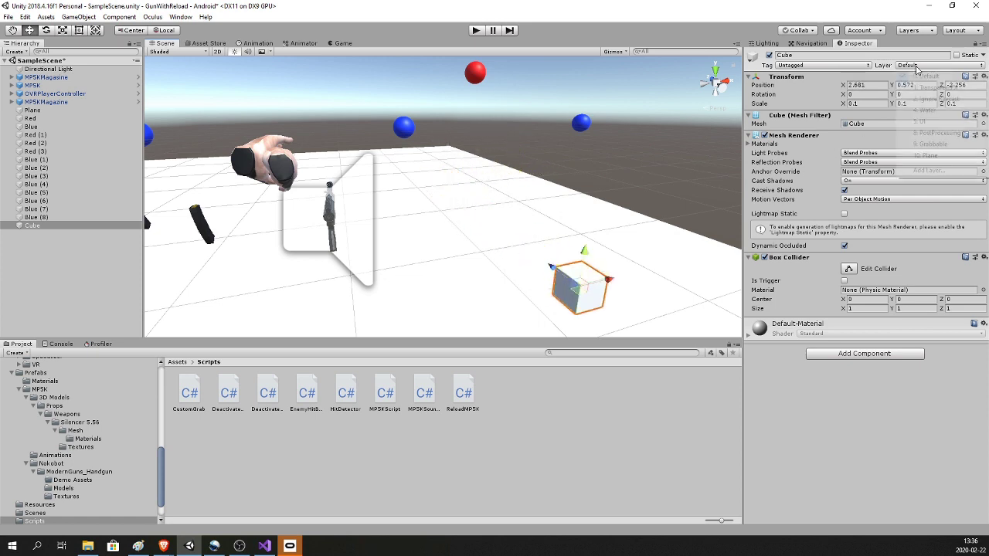
left_click(931, 143)
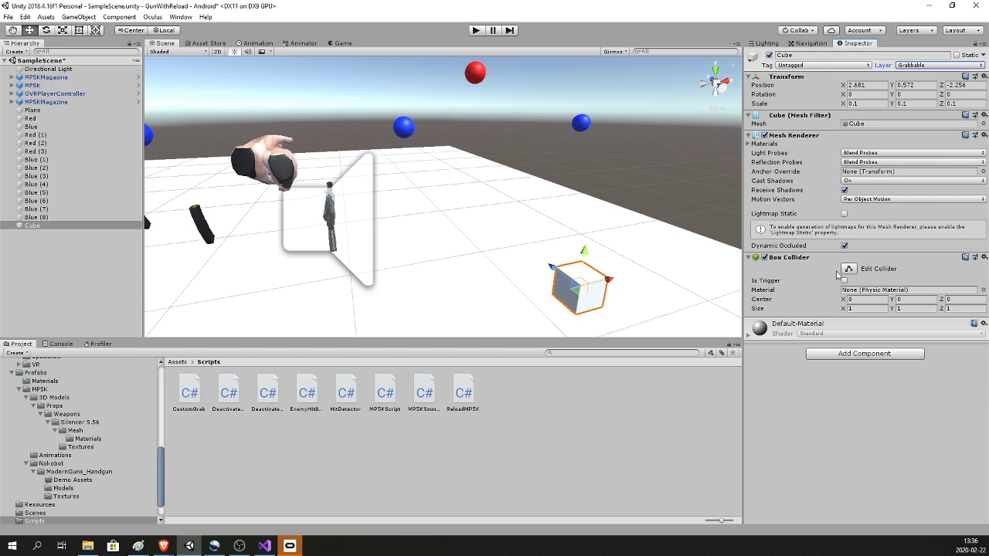
left_click(856, 356)
type("rigi")
left_click(825, 404)
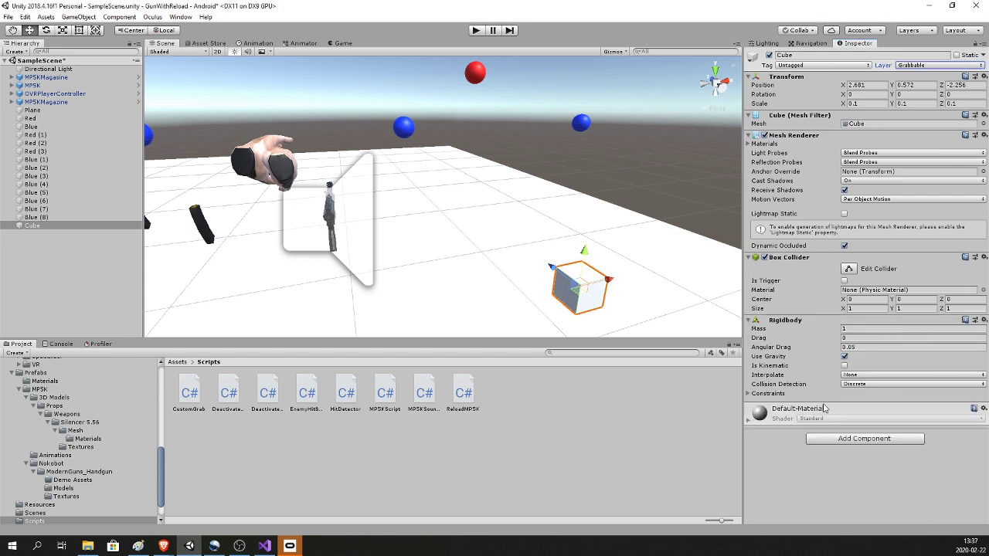
left_click(848, 384)
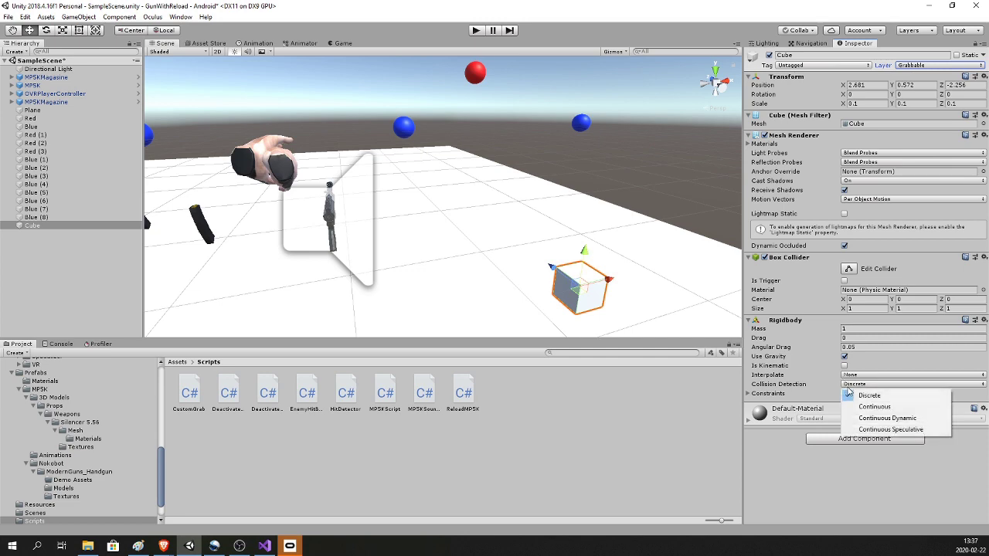
left_click(850, 394)
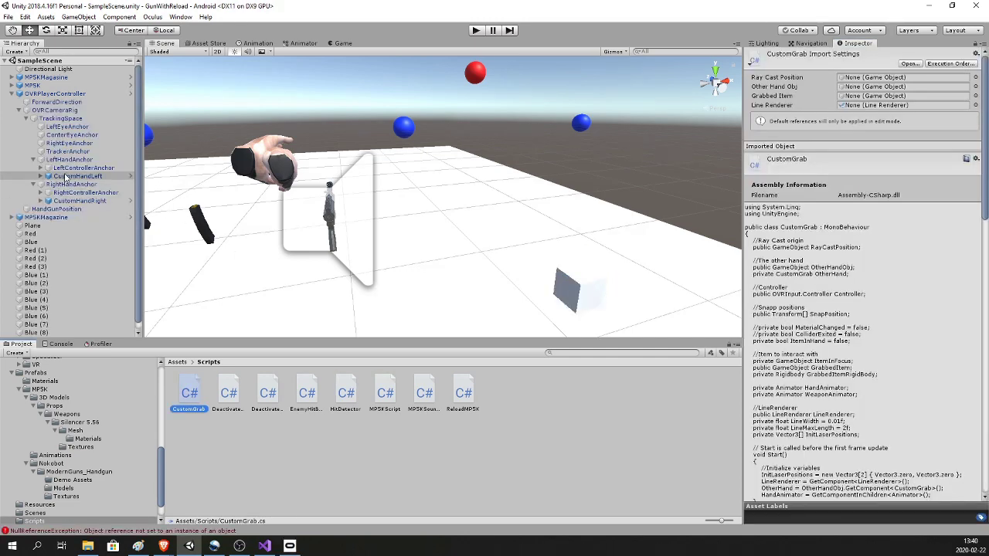
- Locate CustomHandLeft's Ray Cast Position reference and inspect the RayCastPosition child's Transform
left_click(77, 176)
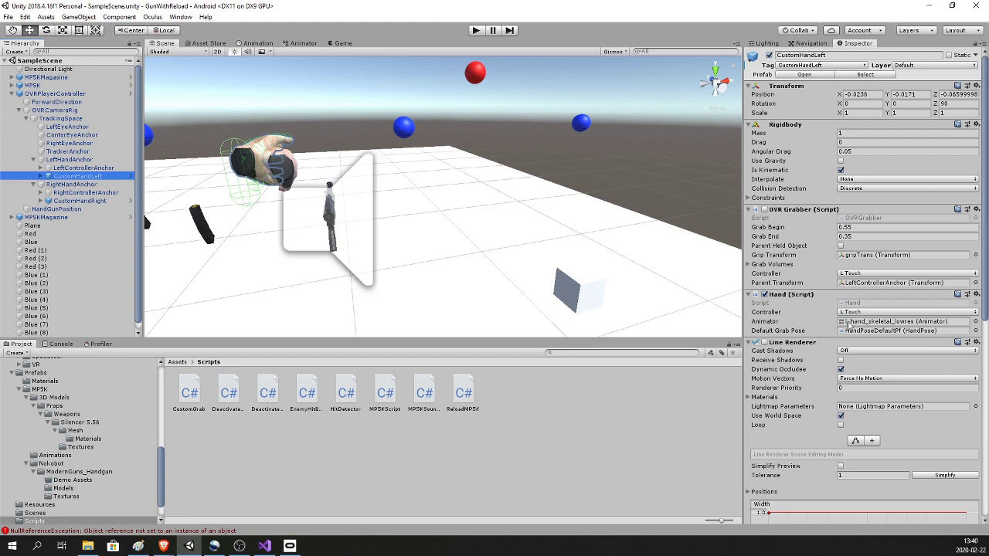
scroll(848, 325, "down", 10)
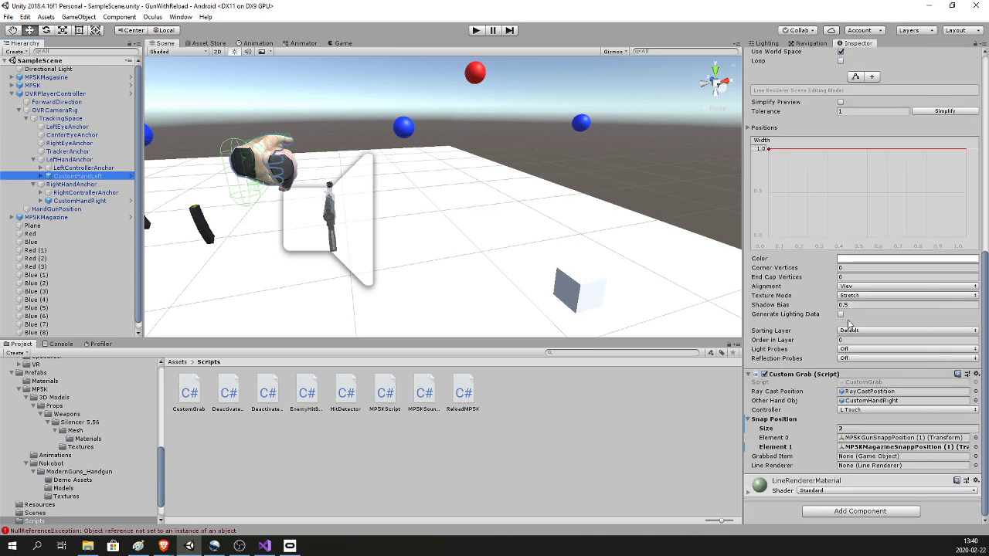
left_click(855, 392)
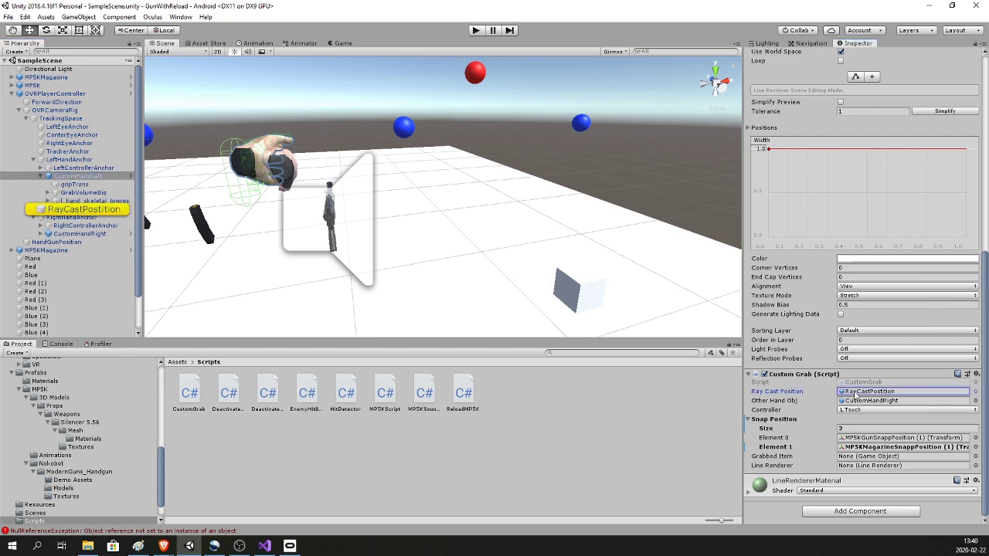
left_click(858, 391)
left_click(77, 209)
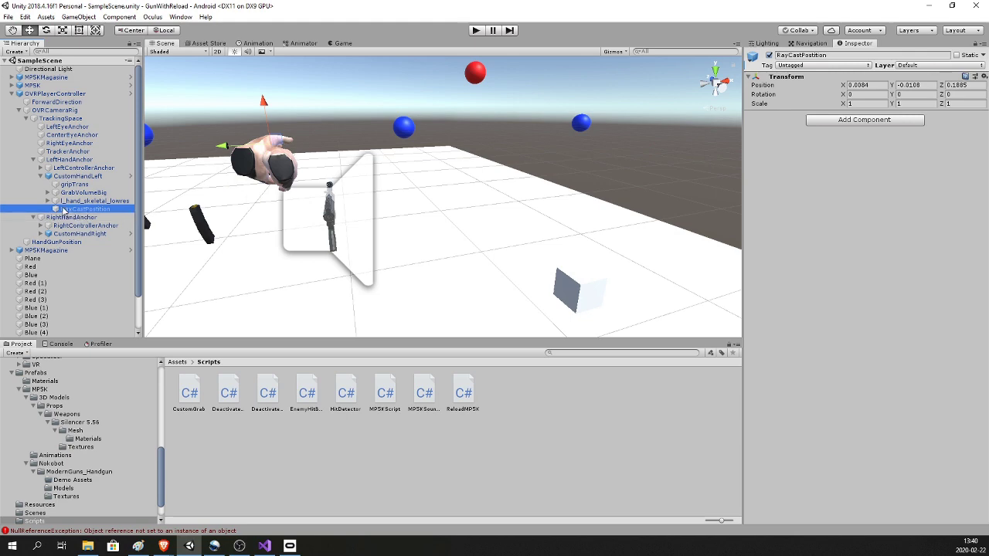
right_click_drag(253, 209, 319, 233)
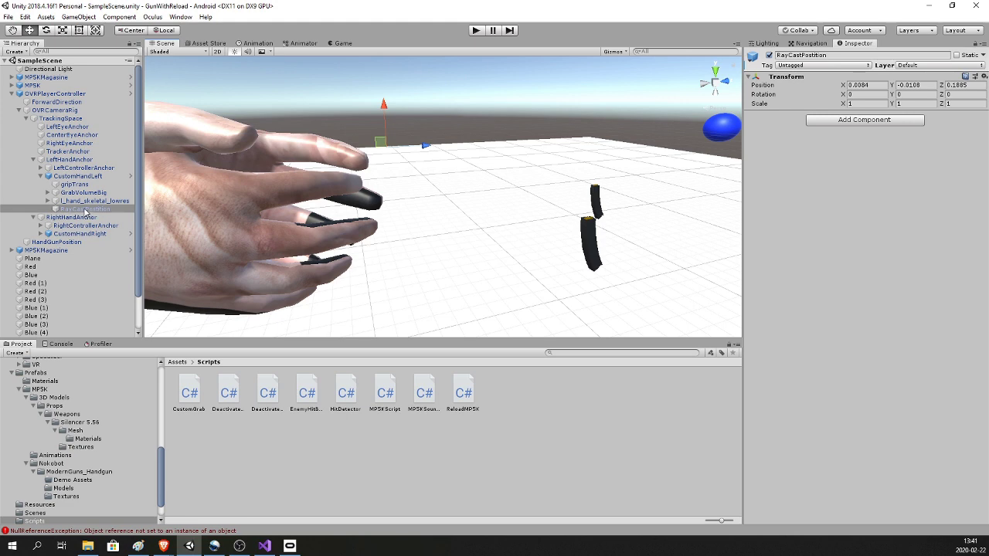
- On CustomHandLeft's Custom Grab script, assign CustomHandRight as Other Hand Obj and check the controller options
left_click(78, 176)
scroll(897, 398, "down", 10)
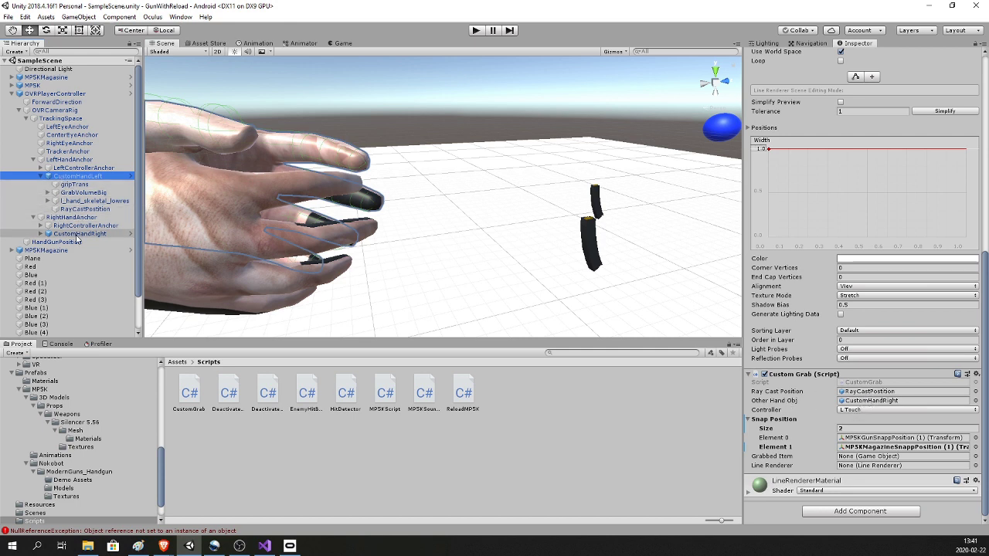
left_click_drag(79, 238, 861, 403)
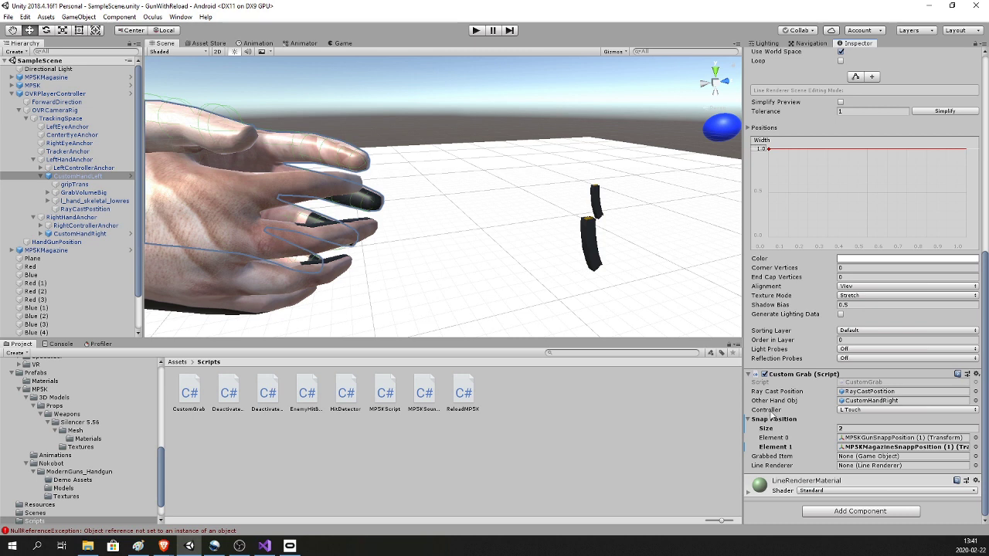
left_click(857, 410)
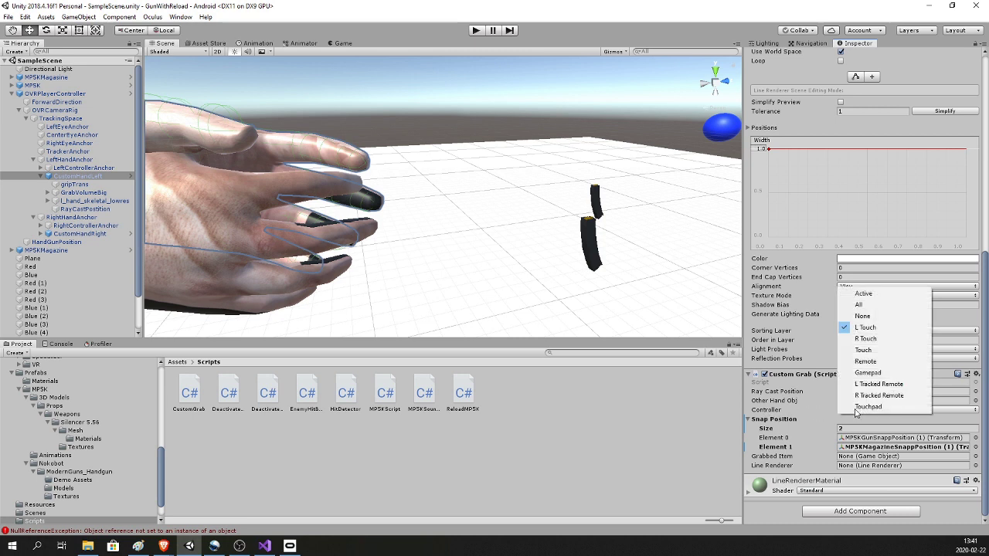
left_click(865, 327)
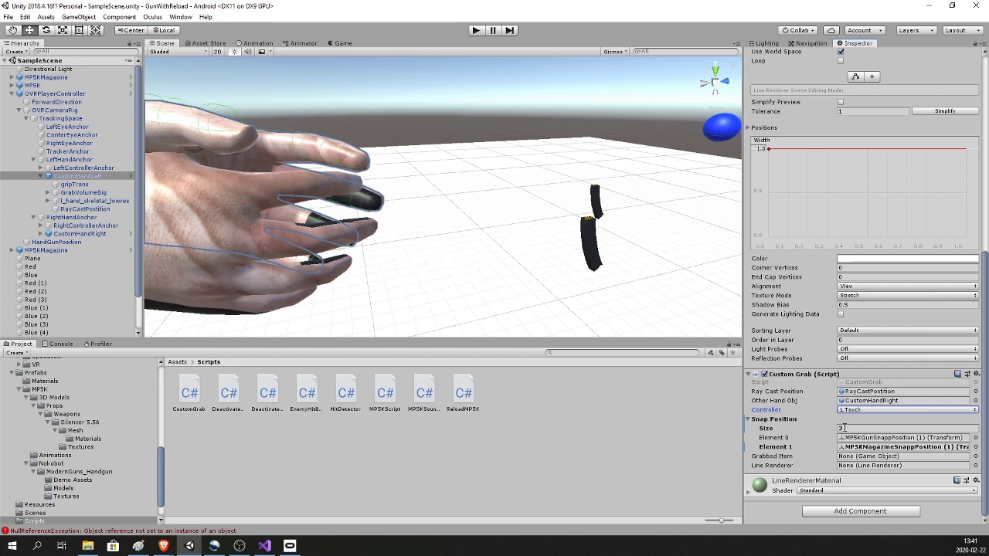
left_click(785, 487)
scroll(790, 487, "down", 3)
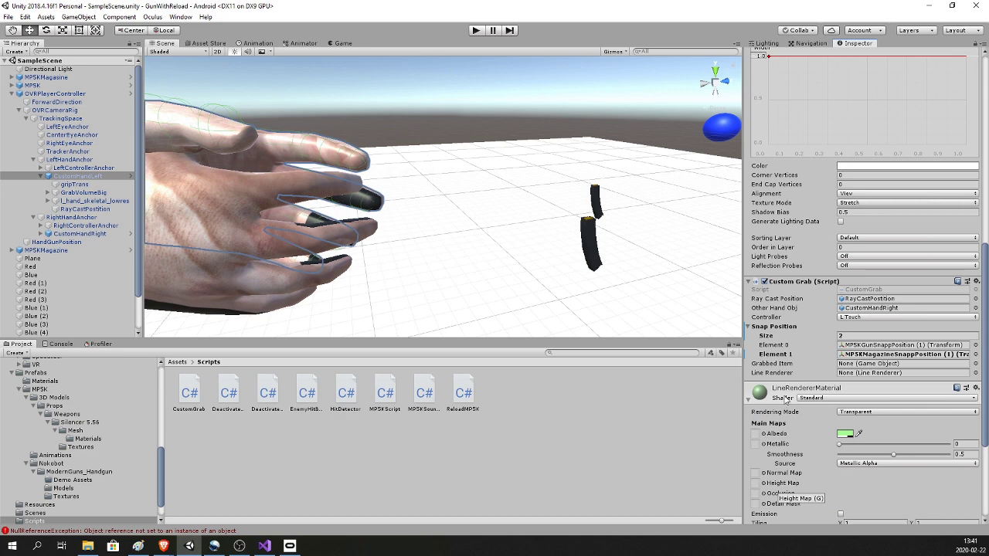
left_click(748, 403)
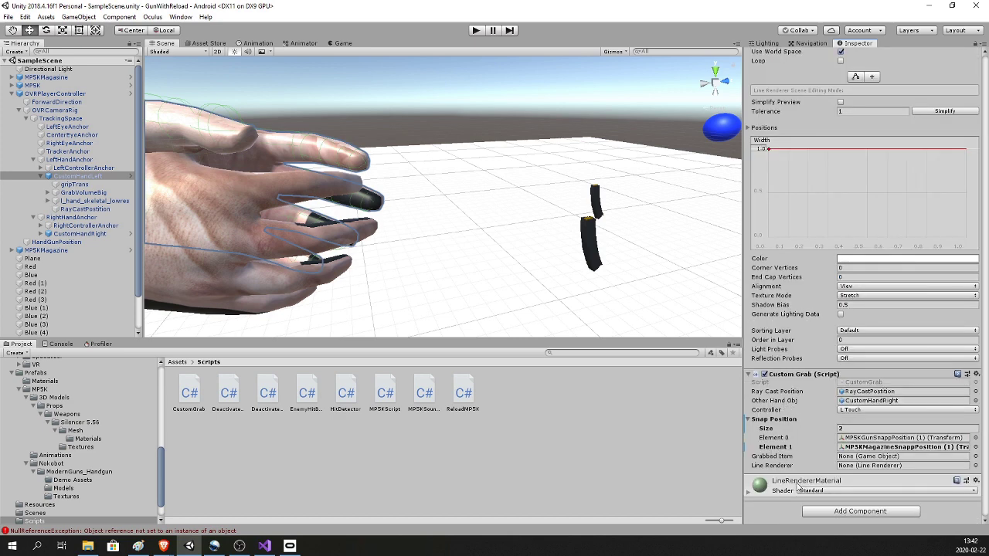
scroll(799, 433, "up", 3)
scroll(800, 391, "up", 3)
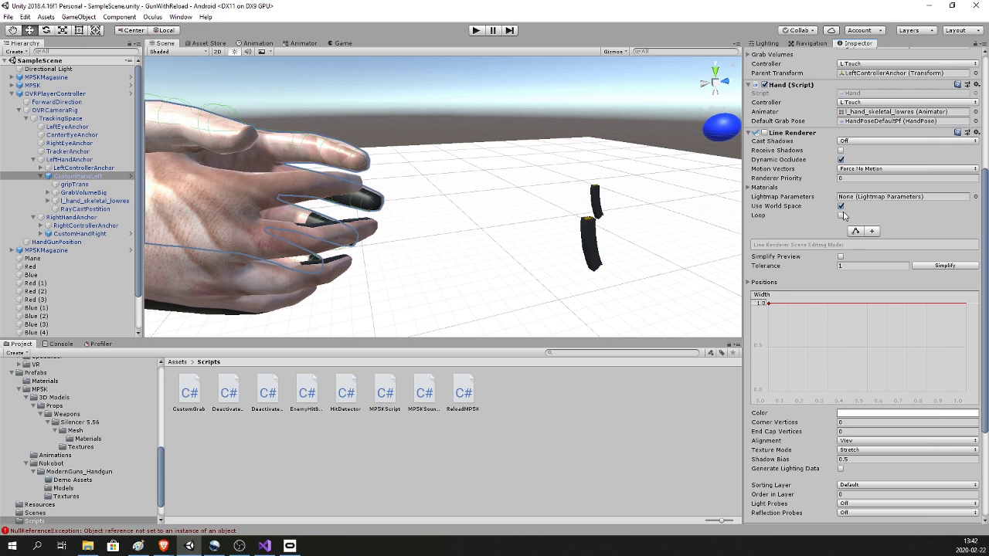
scroll(847, 216, "down", 3)
scroll(846, 309, "down", 2)
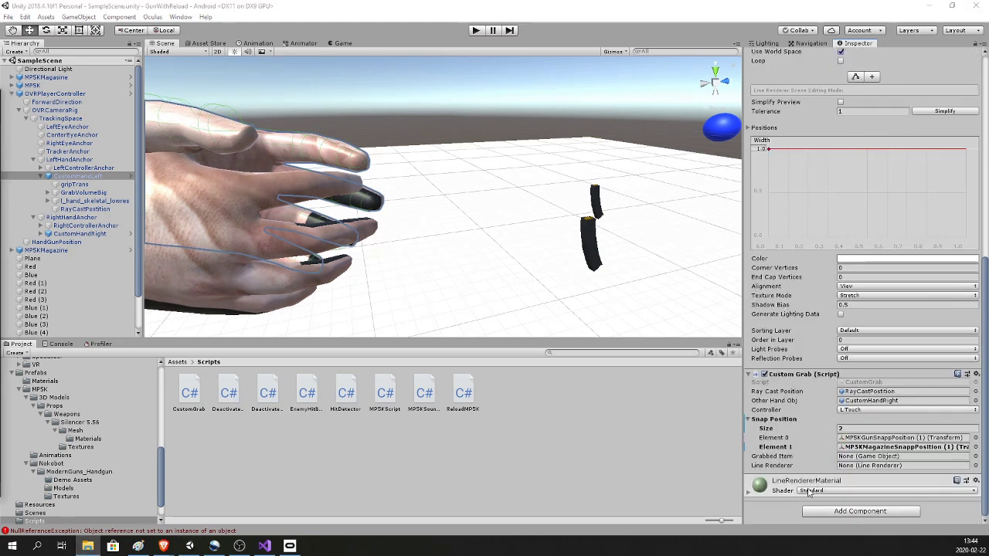
- Set CustomHandLeft's Line Renderer materials count to 0 and collapse the list
left_click_drag(783, 481, 767, 113)
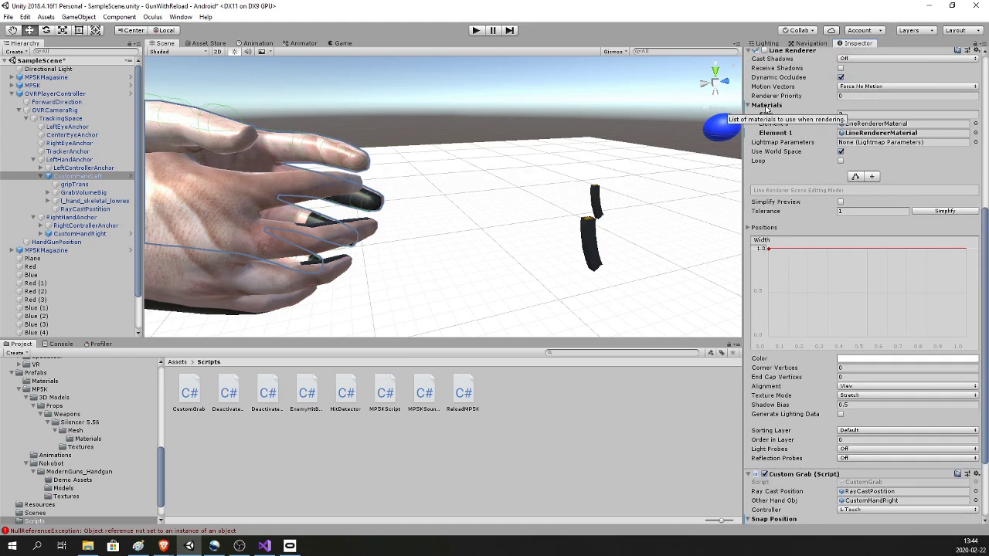
left_click(859, 114)
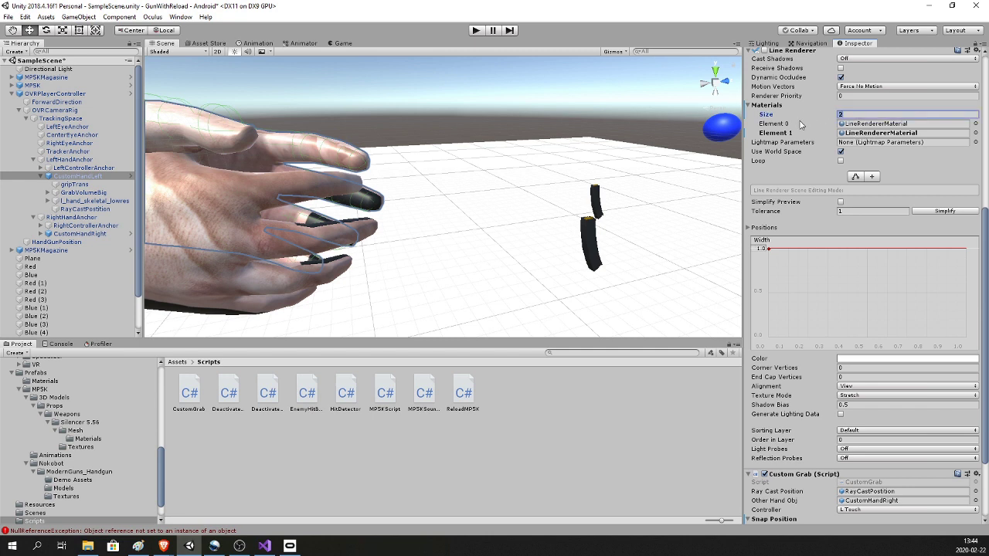
key("Return")
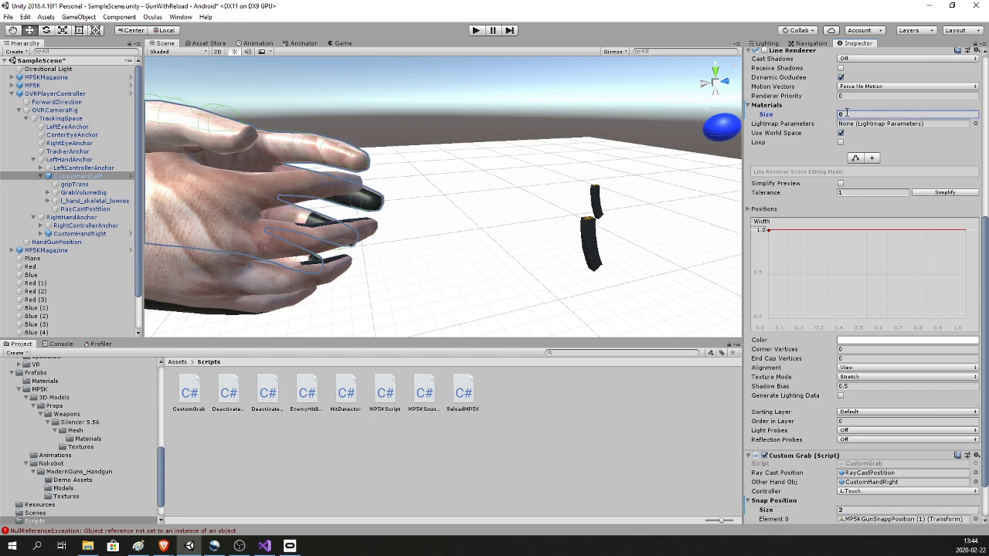
left_click(751, 106)
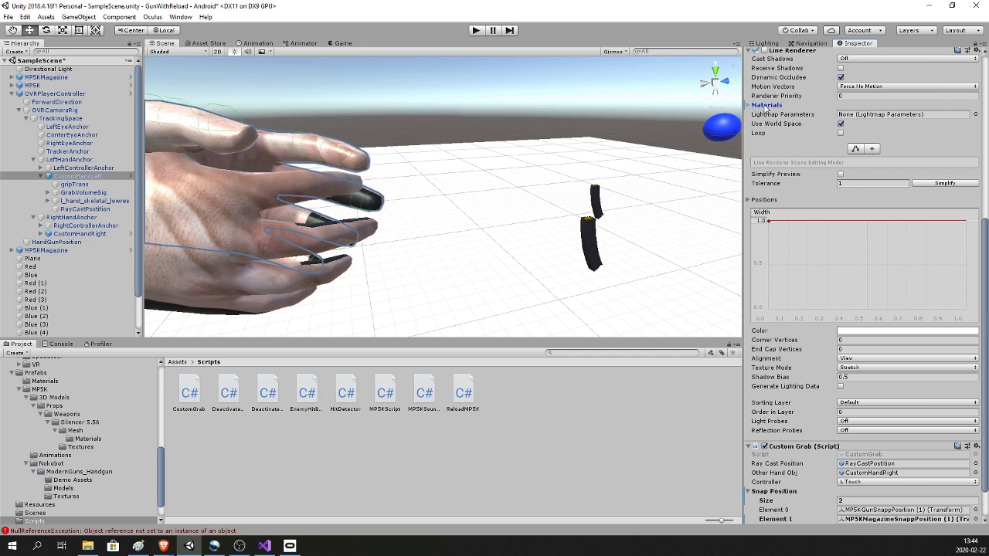
scroll(850, 464, "down", 2)
scroll(803, 464, "up", 10)
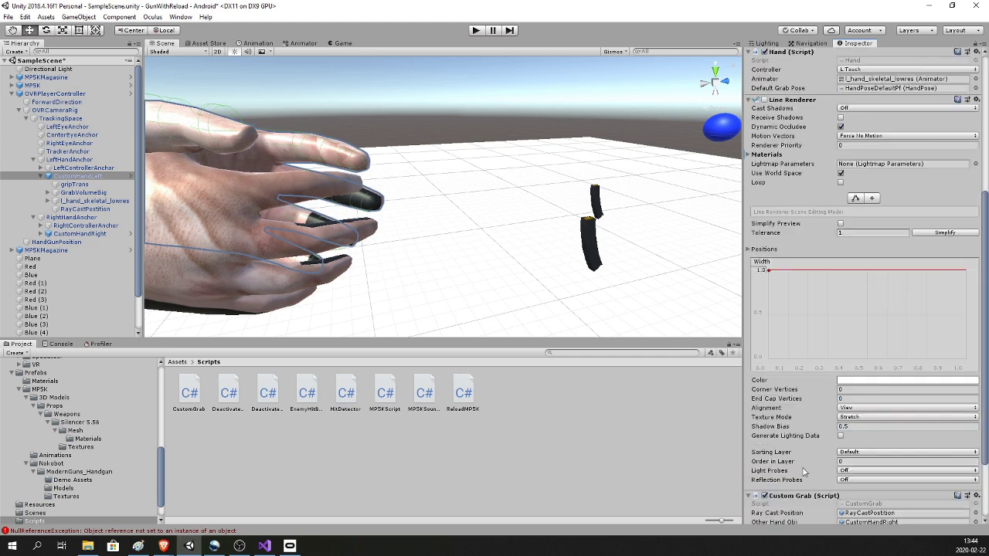
scroll(796, 370, "down", 10)
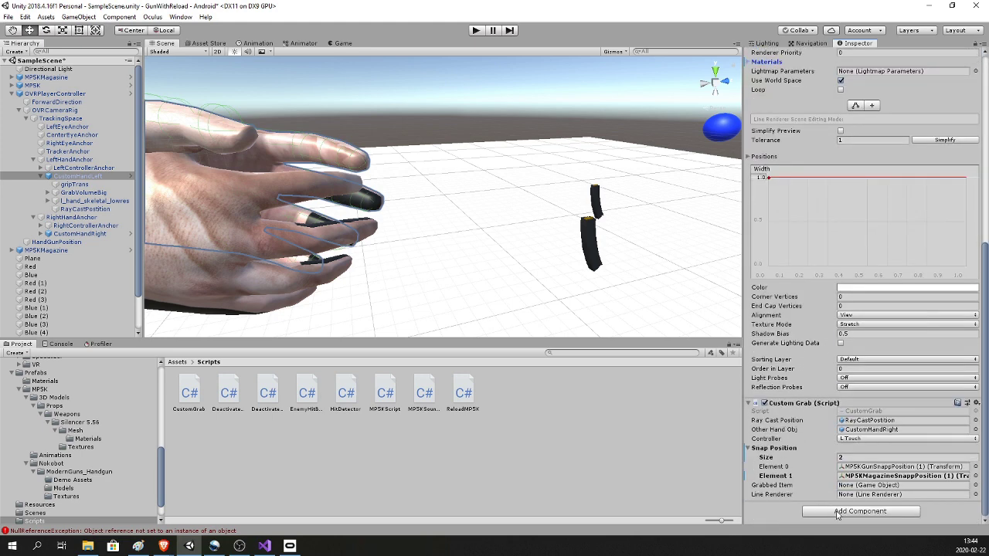
- Put LineRendererMaterial from Assets/Materials into CustomHandLeft's Line Renderer material slot and save the scene
left_click(177, 362)
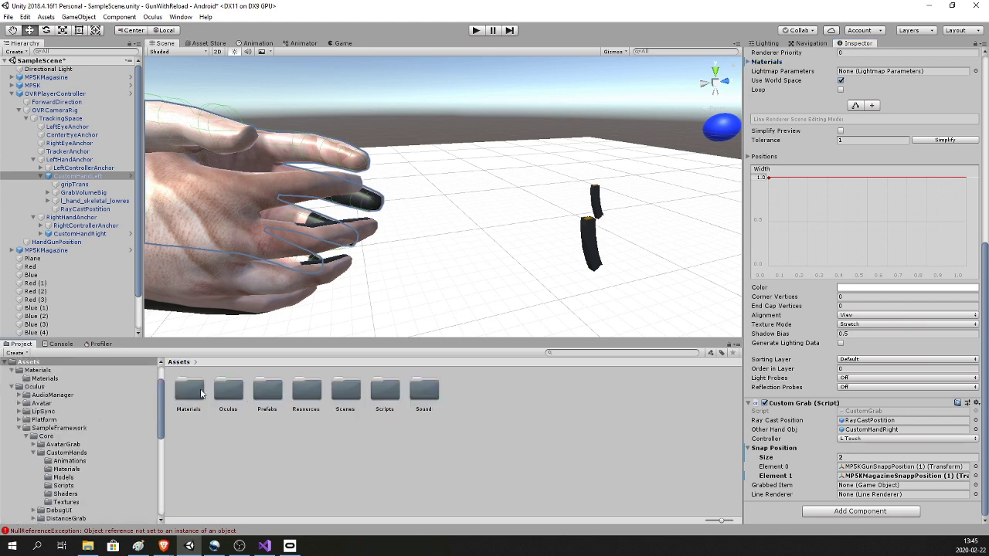
double_click(199, 394)
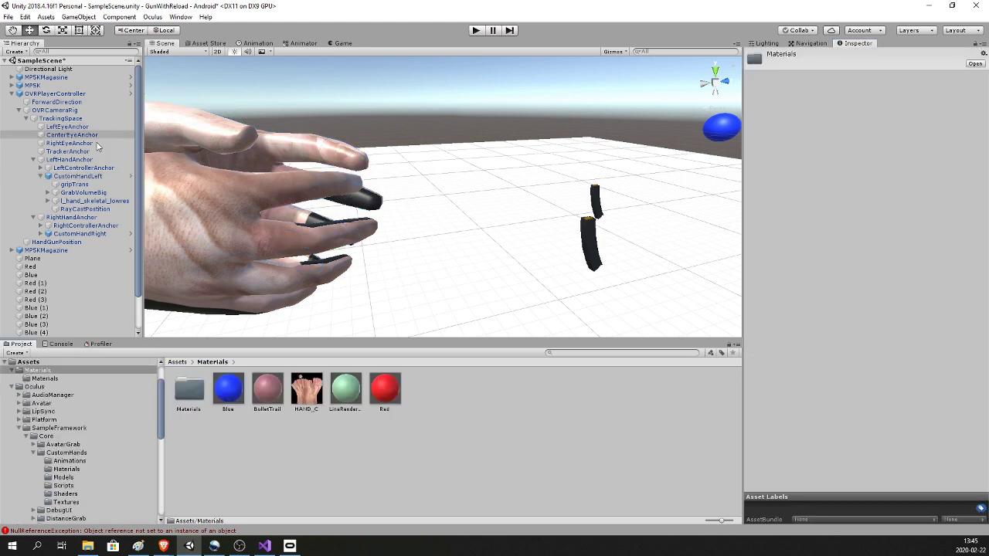
left_click(77, 176)
scroll(801, 337, "down", 8)
scroll(801, 337, "down", 3)
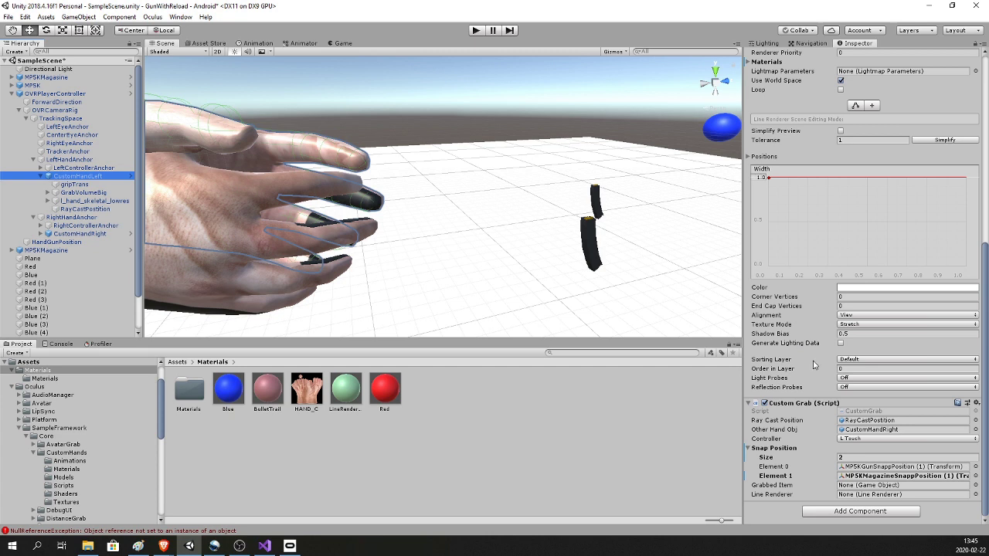
left_click_drag(345, 391, 769, 80)
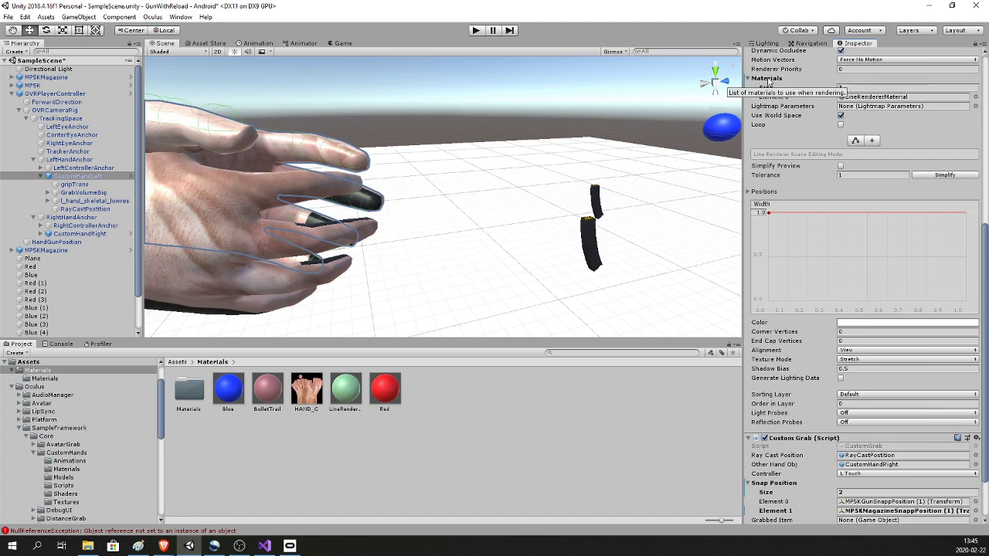
key("ctrl+s")
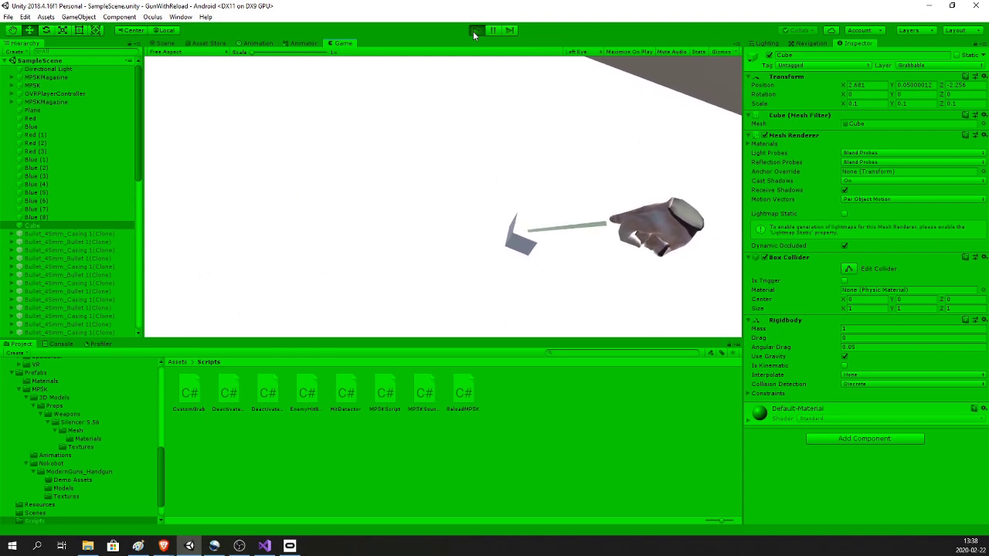
- Stop Play mode after testing the ray-line grab on the cube
left_click(475, 31)
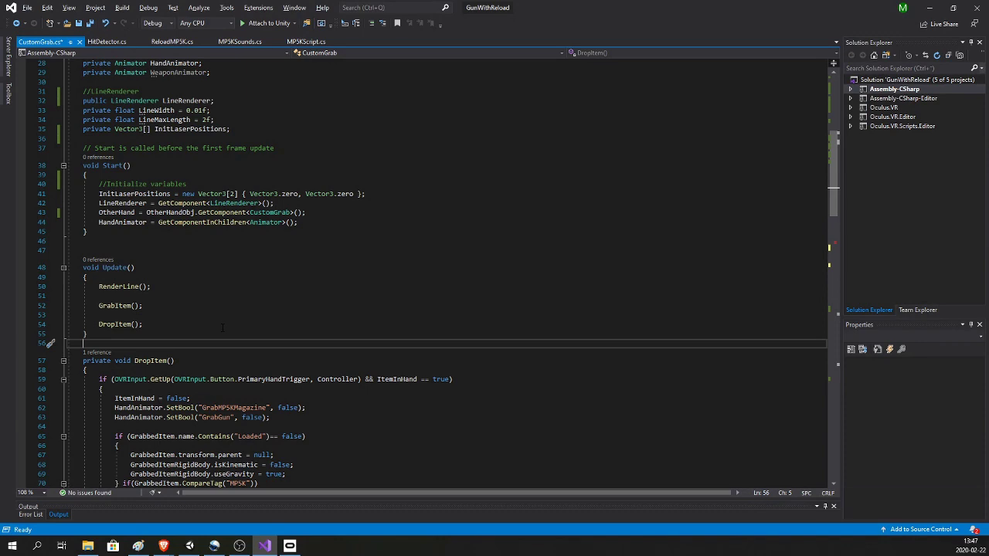
- Save CustomGrab.cs and remove the breakpoint on line 83
scroll(222, 327, "down", 15)
key("ctrl+s")
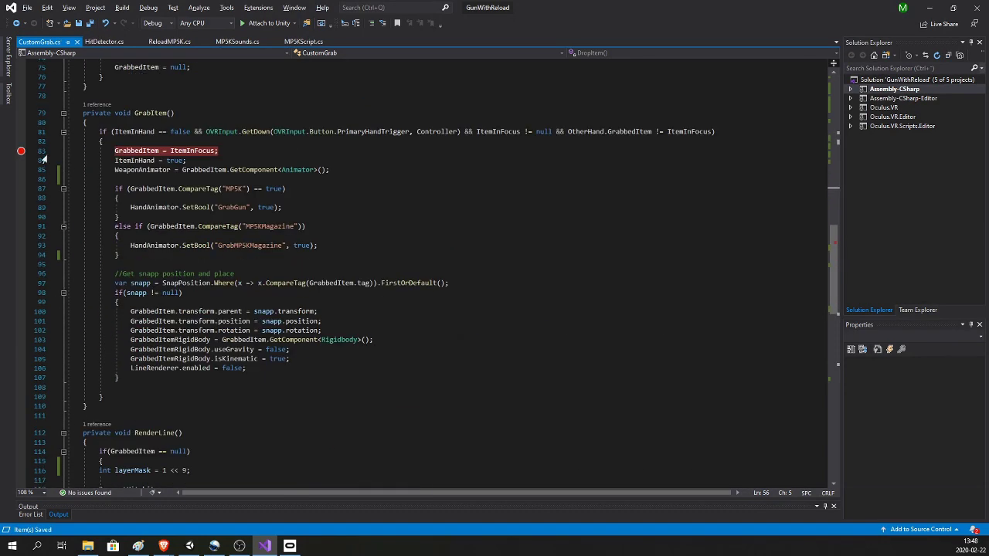
left_click(22, 151)
scroll(432, 270, "down", 7)
scroll(433, 270, "up", 12)
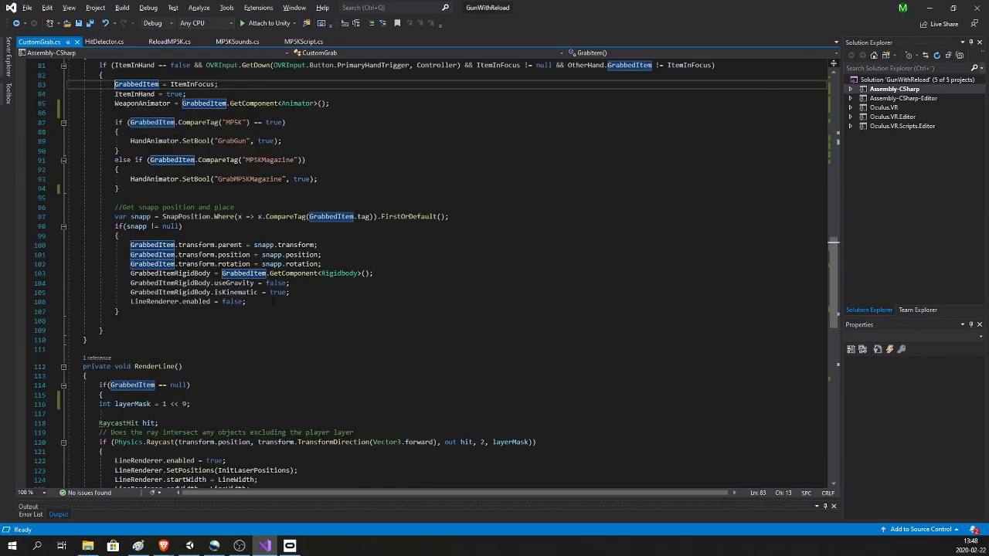
scroll(179, 258, "up", 2)
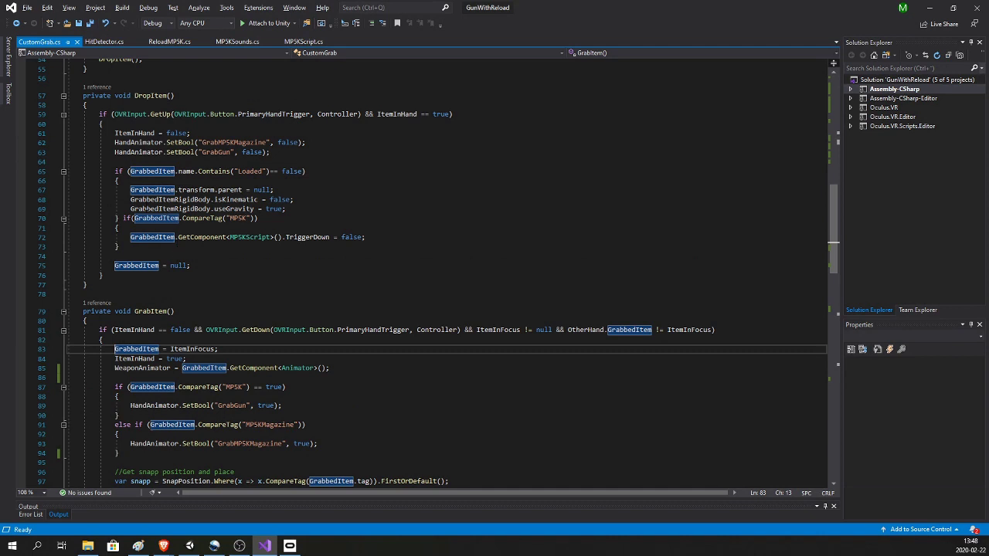
- Highlight the DropItem release code and the snap position lookup code with its comment for review
mouse_move(120, 188)
left_mouse_down()
mouse_move(286, 209)
mouse_move(124, 183)
left_mouse_up()
left_click(321, 209)
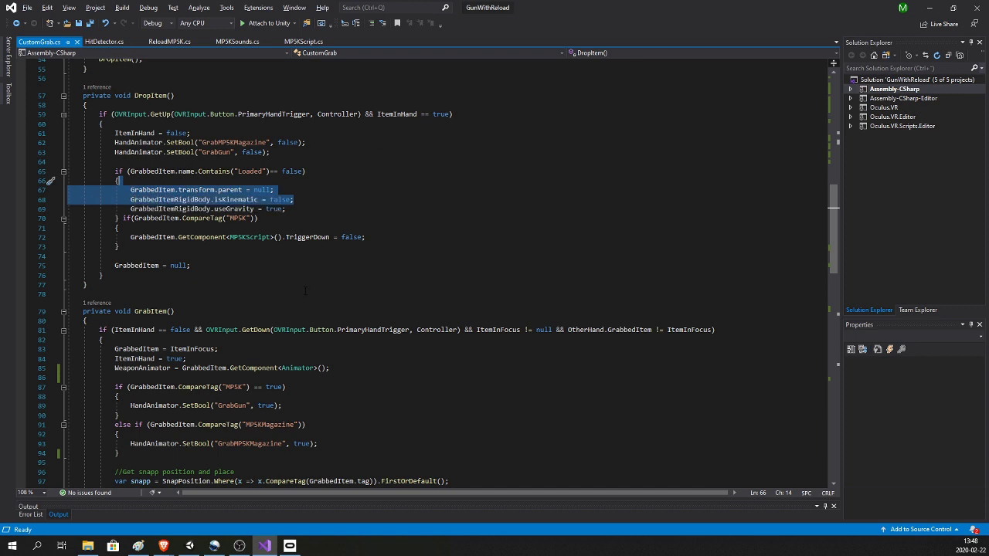
scroll(433, 271, "down", 4)
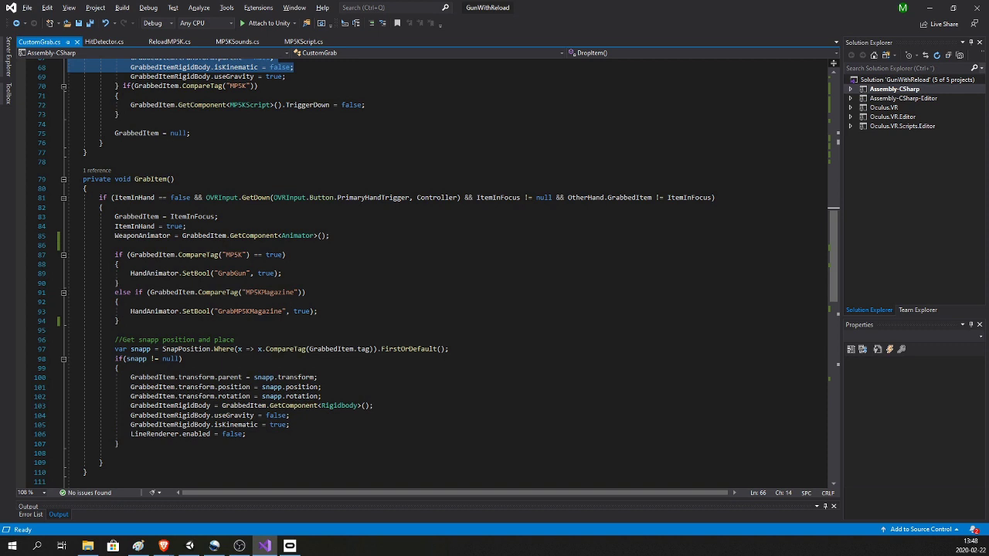
left_click_drag(100, 349, 275, 359)
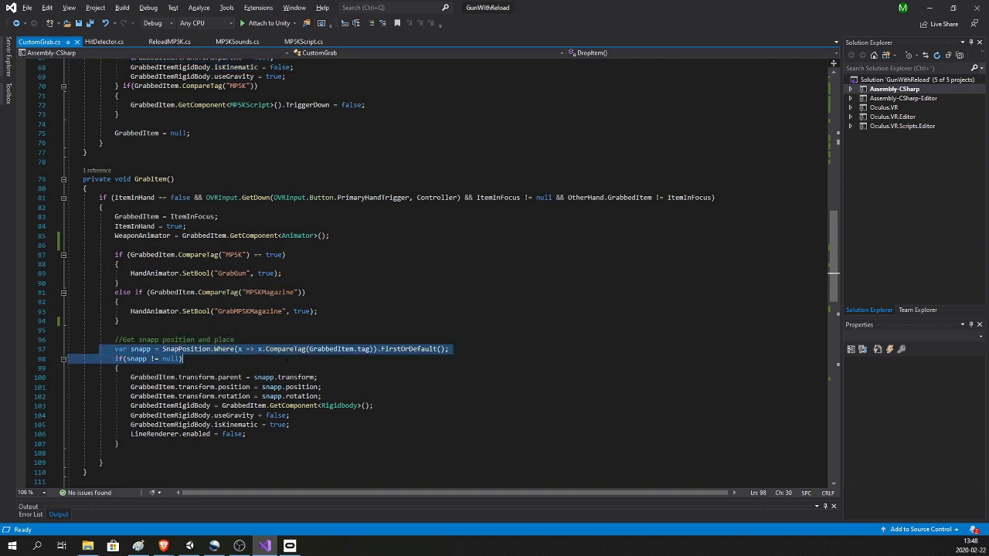
left_click_drag(183, 359, 107, 349)
- Back in Unity, expand LeftControllerAnchor and widen the Hierarchy panel to read full names
left_click(189, 546)
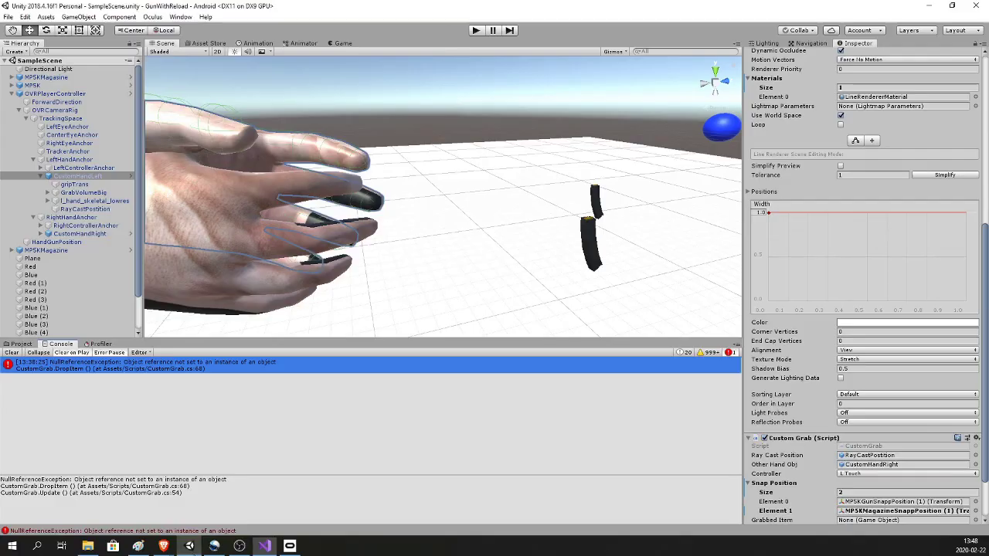
left_click(47, 176)
left_click(40, 168)
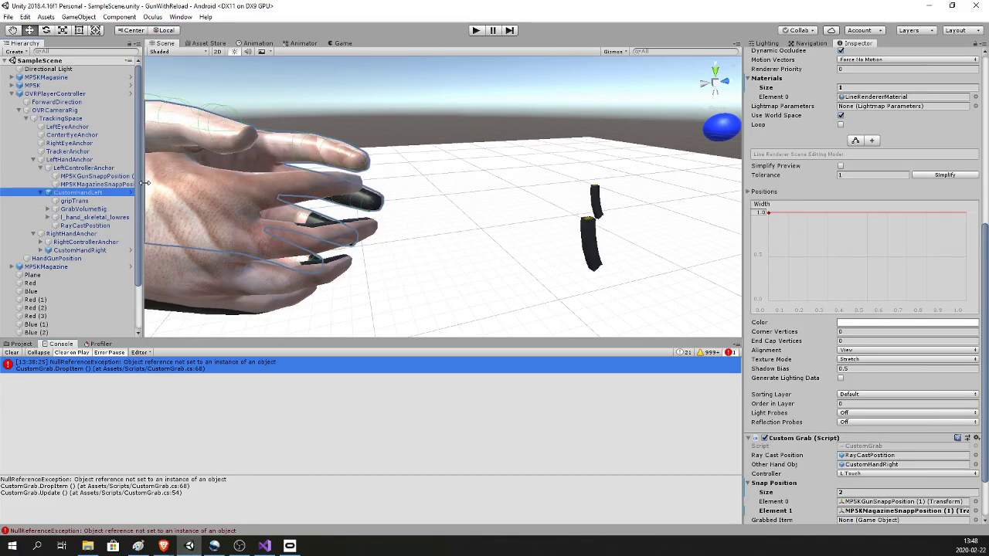
left_click_drag(140, 185, 197, 185)
- Inspect MP5KGunSnappPosition (1) and MP5KMagazineSnappPosition (1), framing the gun snap point in the scene
left_click(116, 177)
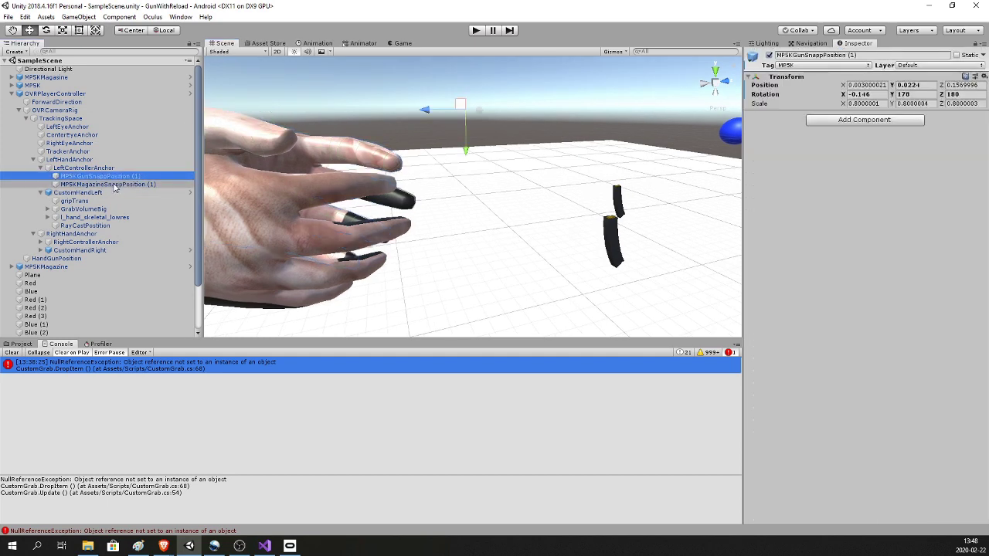
left_click(107, 185)
key("Up")
key("Down")
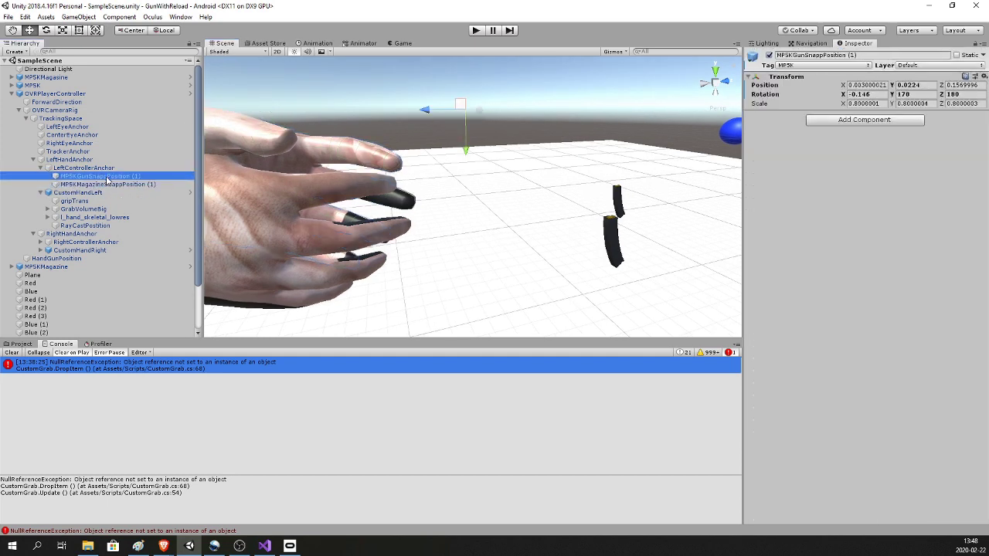
double_click(108, 176)
scroll(439, 244, "up", 5)
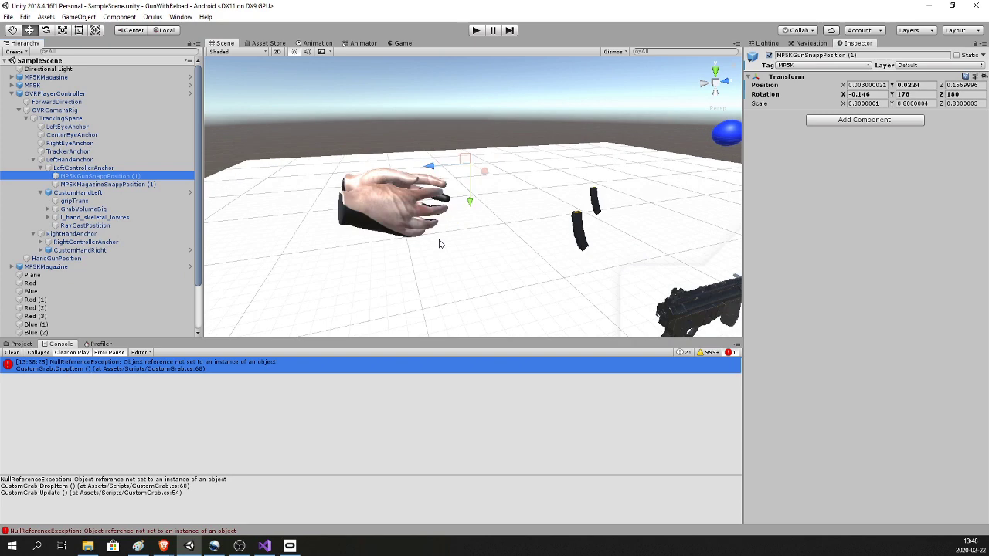
scroll(439, 244, "down", 2)
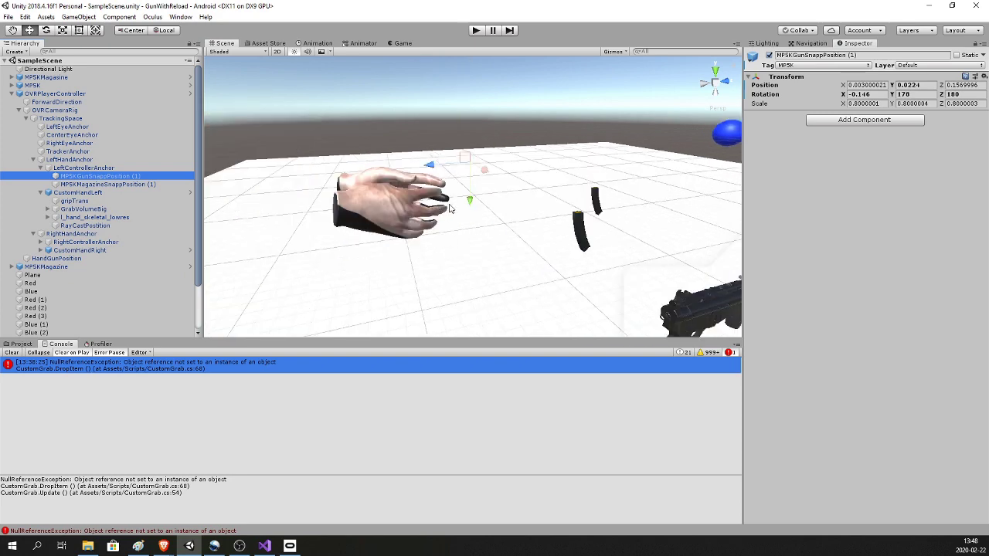
key("Down")
key("Down")
key("Up")
left_click(92, 178)
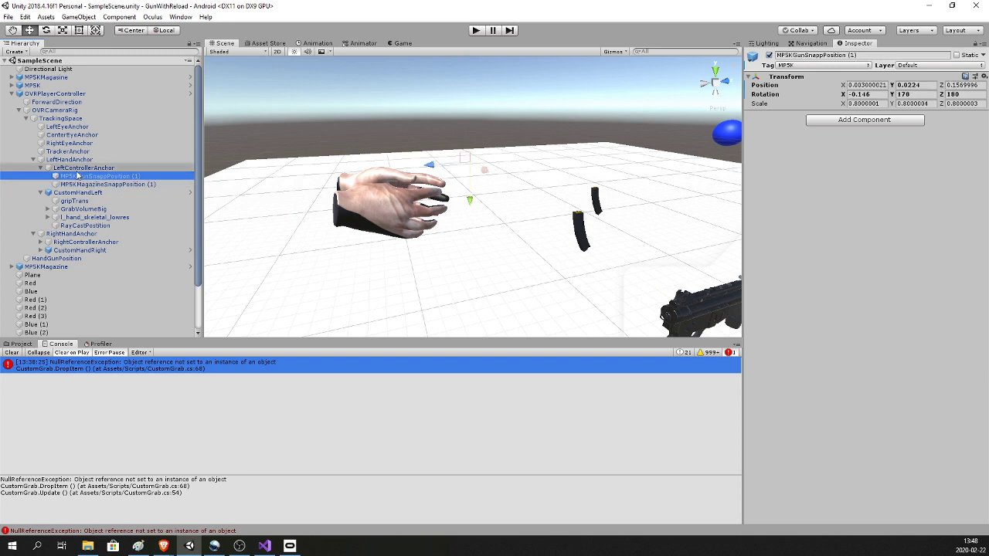
- Create an empty child under LeftControllerAnchor named CubeSnappPosition
right_click(77, 169)
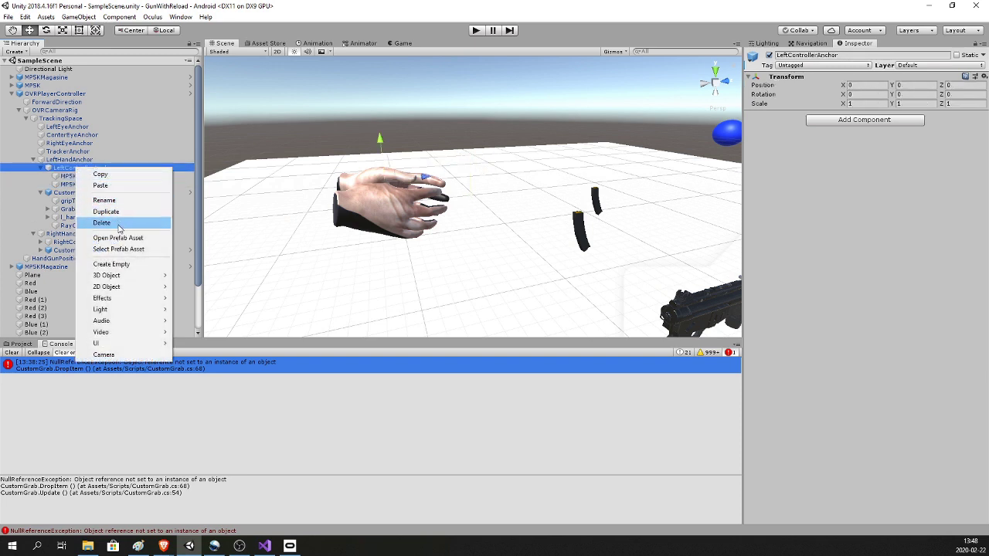
left_click(122, 266)
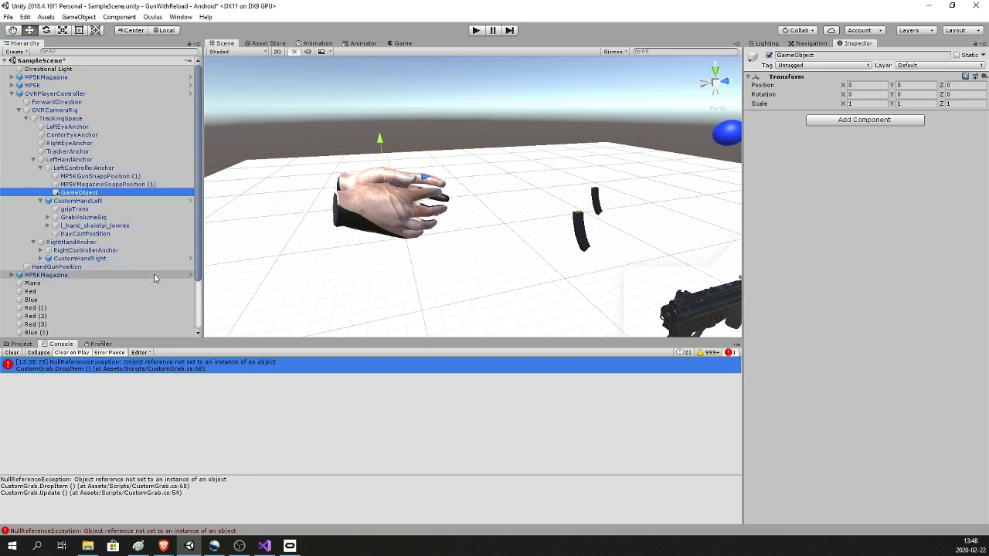
right_click(83, 193)
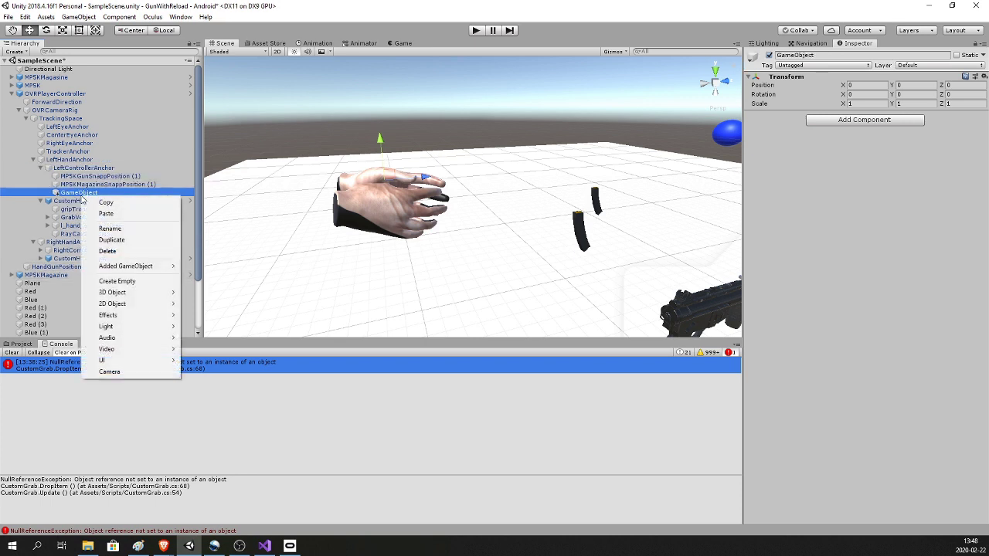
left_click(111, 228)
type("Cu")
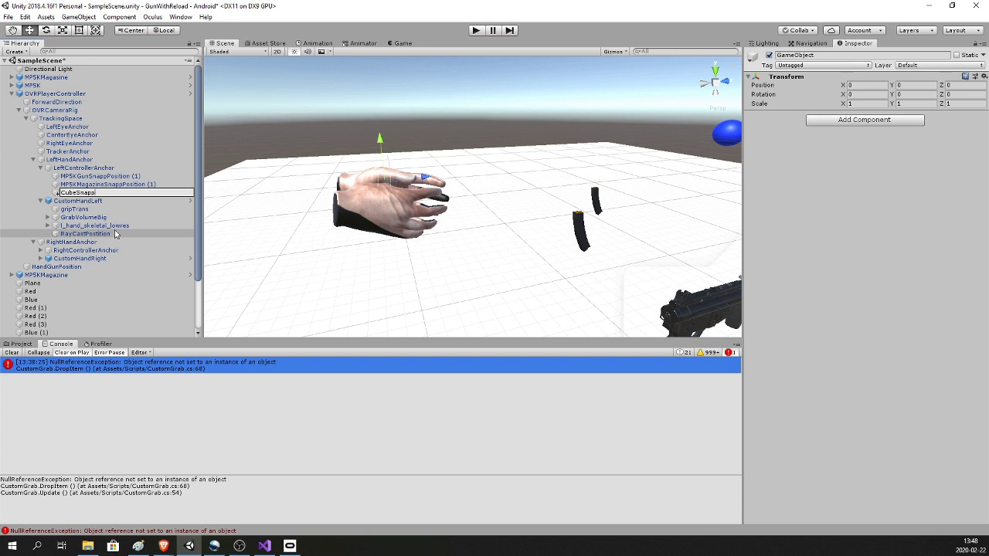
type("beSnappPosition")
left_click(115, 234)
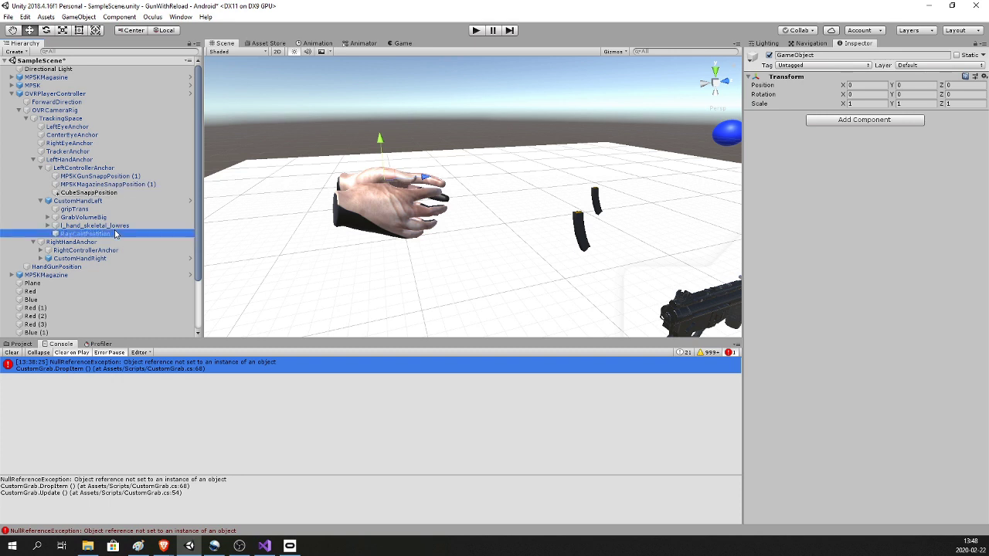
- Move CubeSnappPosition to Z 0.0719 and Y 0.03
left_click(89, 192)
left_click_drag(425, 177, 463, 177)
left_click_drag(423, 152, 425, 133)
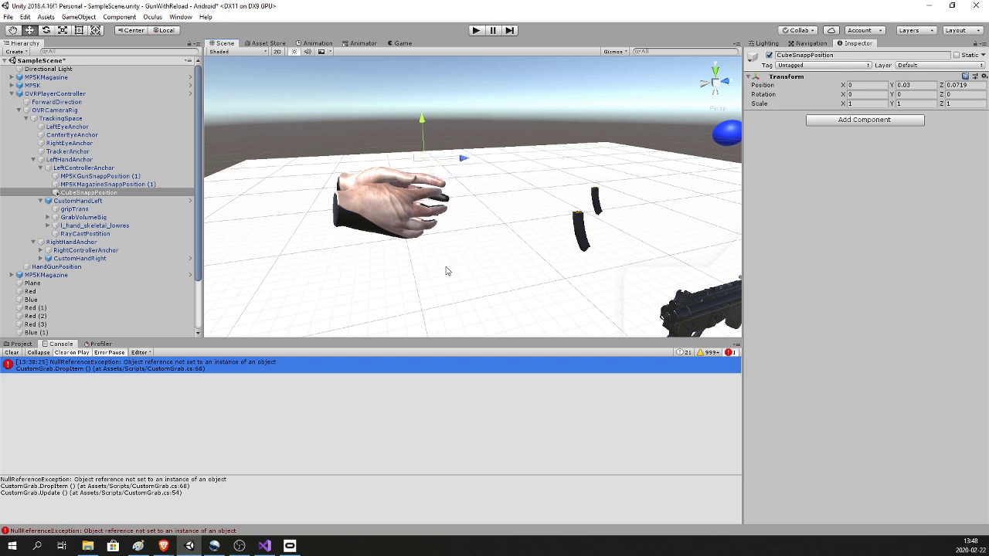